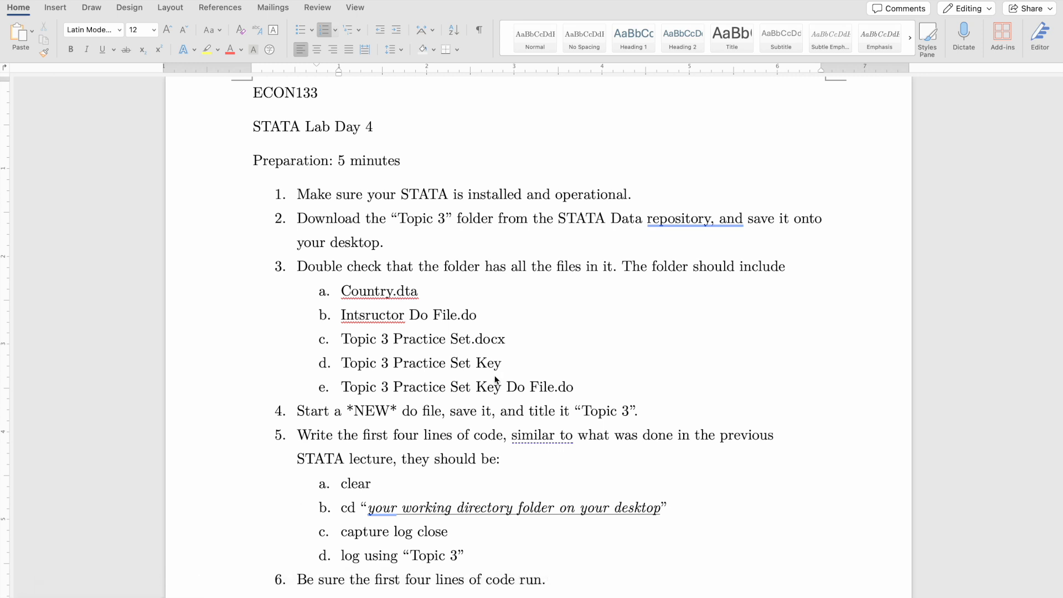
Show the Topic 3 folder in Finder and move its window over the document to check the files.
left_click(56, 588)
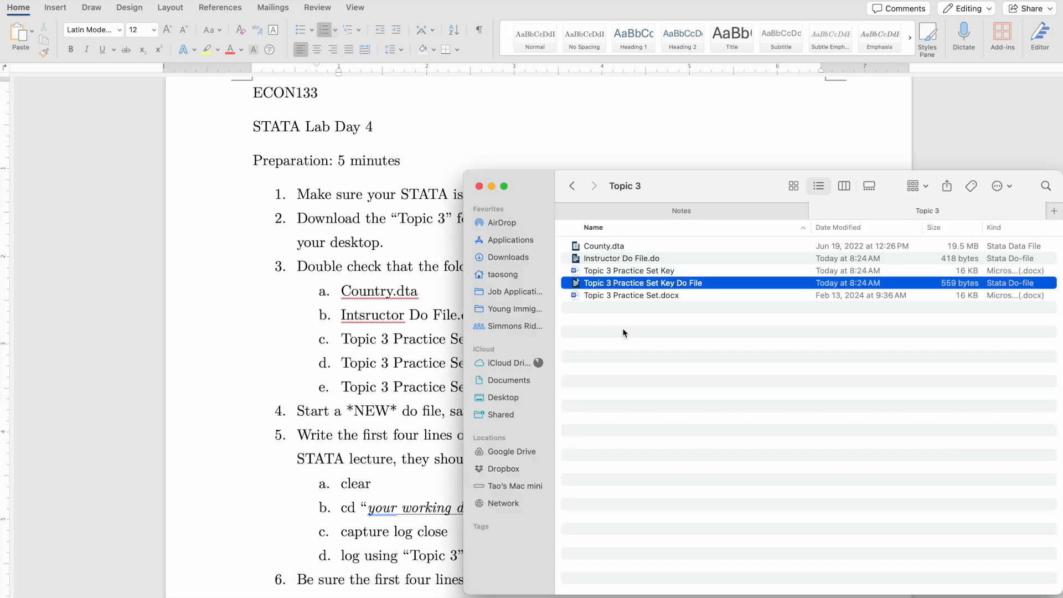
left_click_drag(749, 189, 520, 156)
left_click(522, 345)
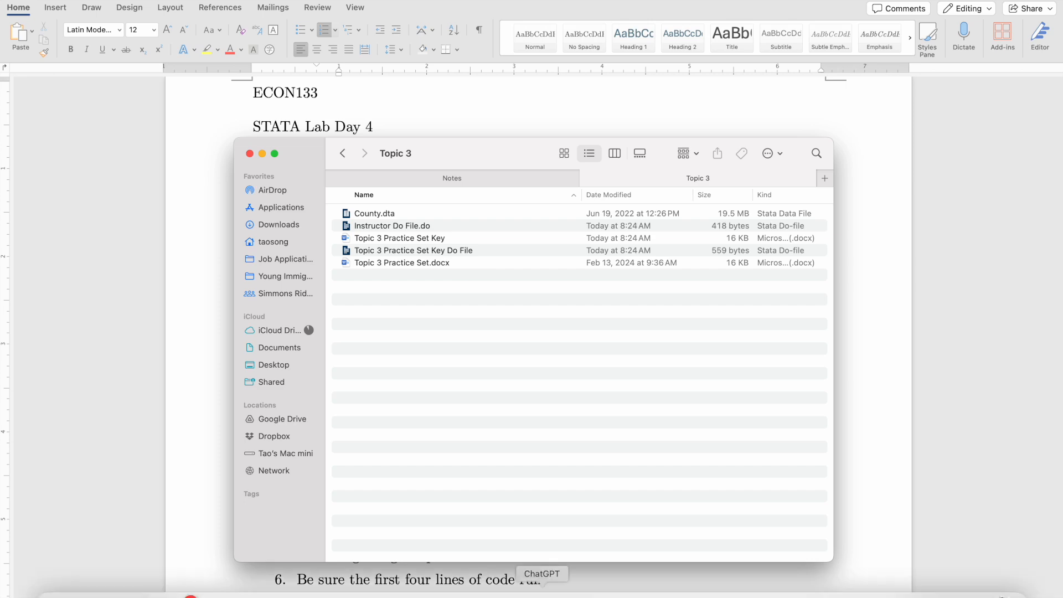
Switch to Stata, review the working directory path in the Topic 3 do-file, and insert blank lines below the log using command.
left_click(581, 585)
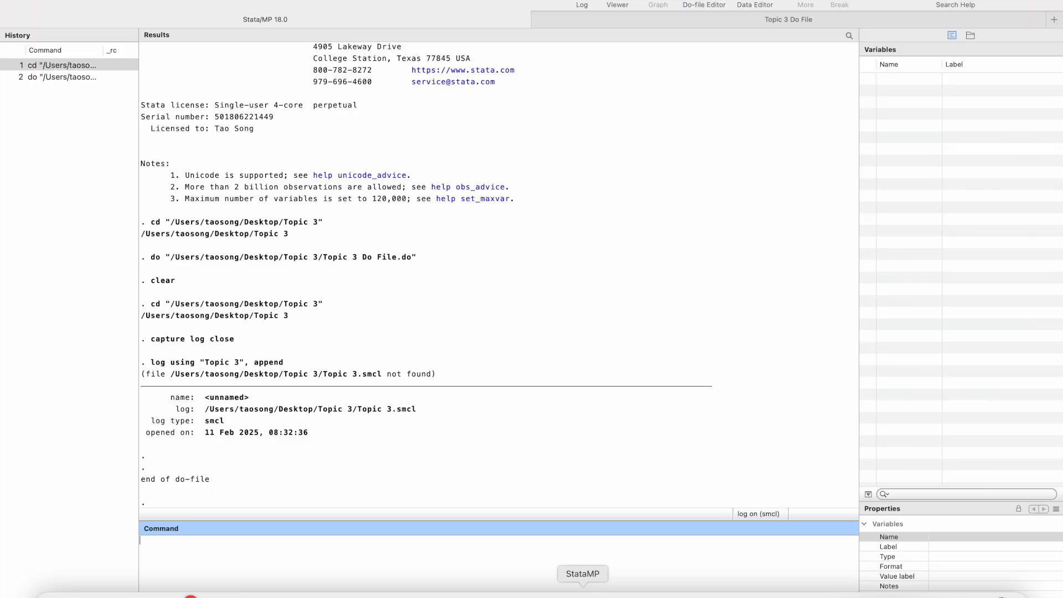
left_click(619, 18)
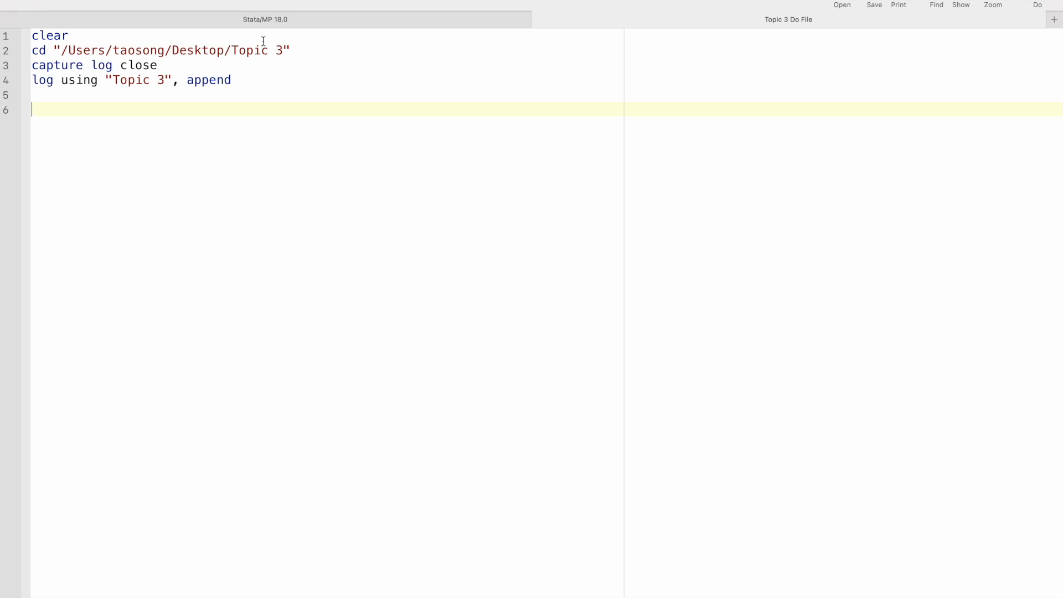
left_click_drag(293, 50, 53, 50)
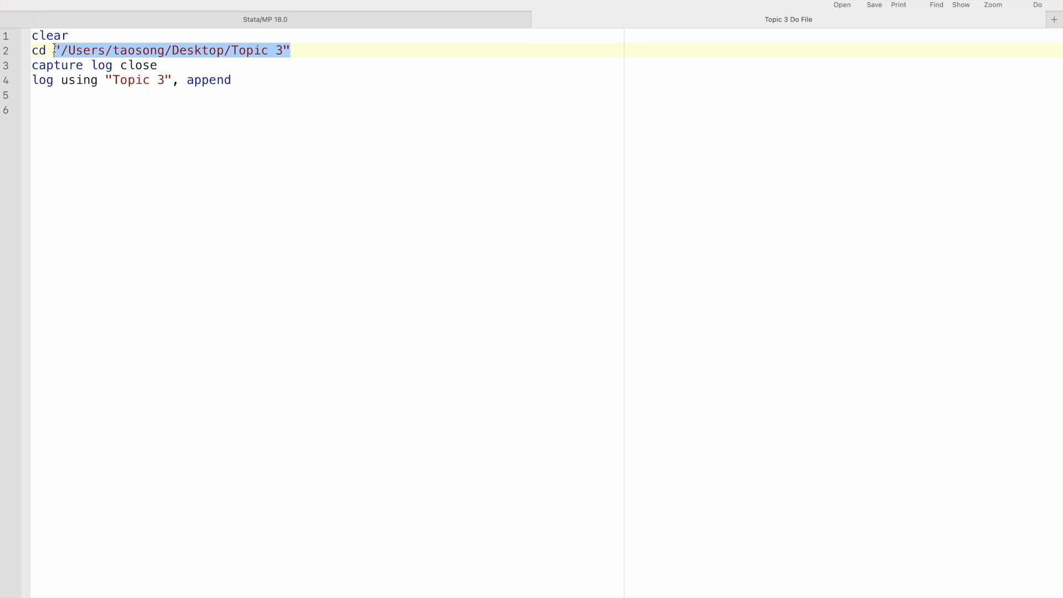
left_click(259, 85)
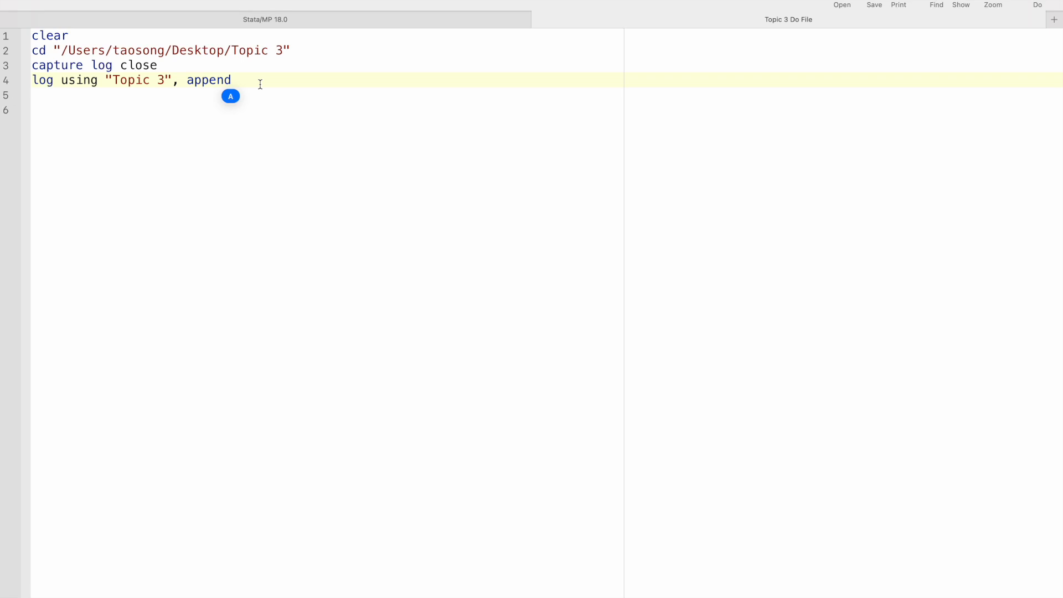
key("Return")
key("Return")
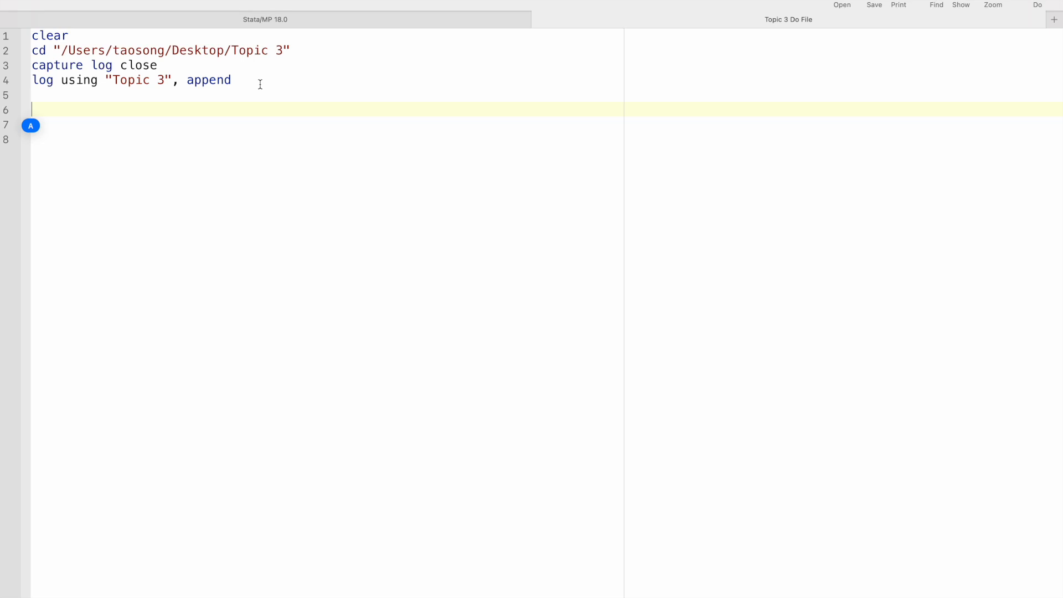
Look up the help page for the summarize command, then close it.
left_click(358, 23)
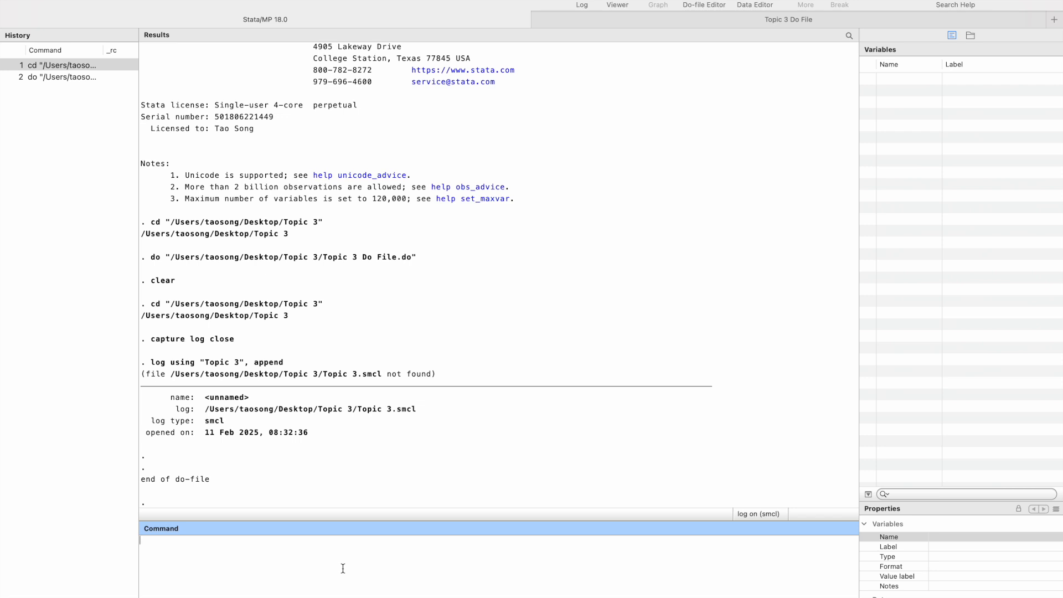
type("help")
type("summarize")
key("Return")
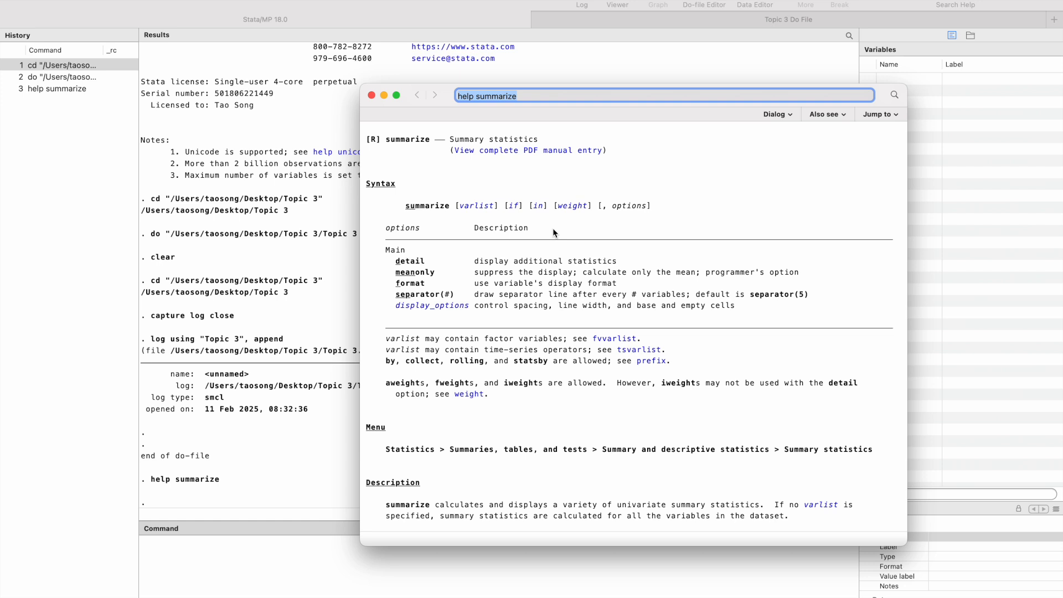
left_click(372, 95)
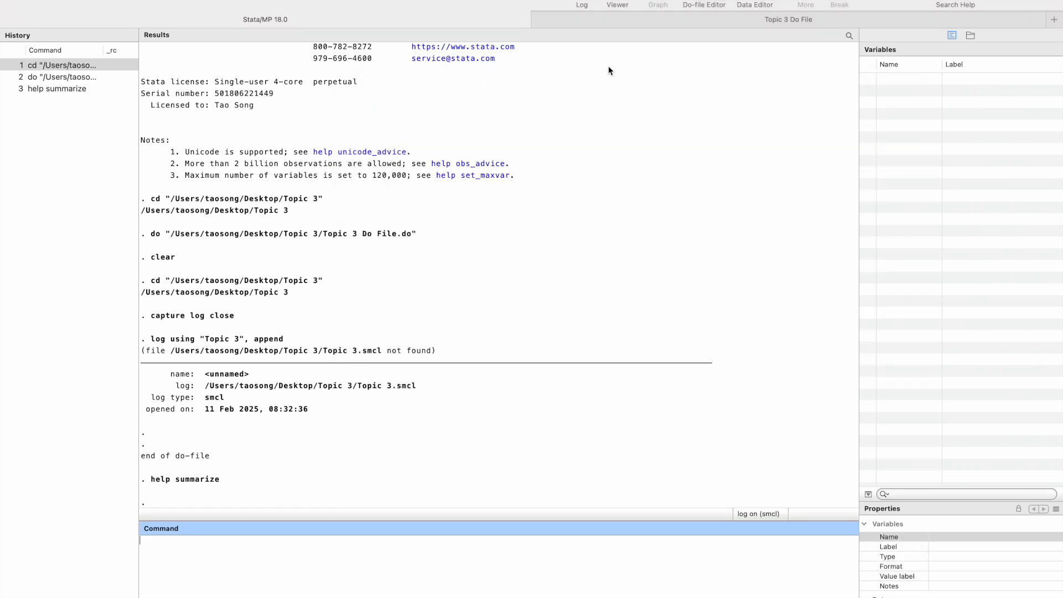
Add the line use "County.dta" below the log command in the Topic 3 do-file and execute the do-file.
left_click(652, 19)
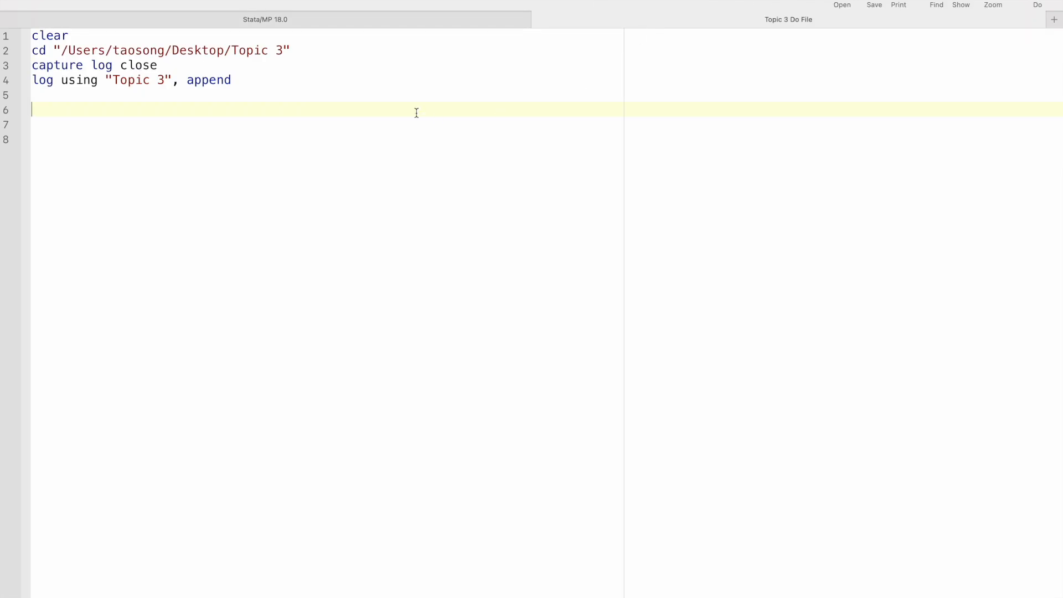
type("use \"County.dta")
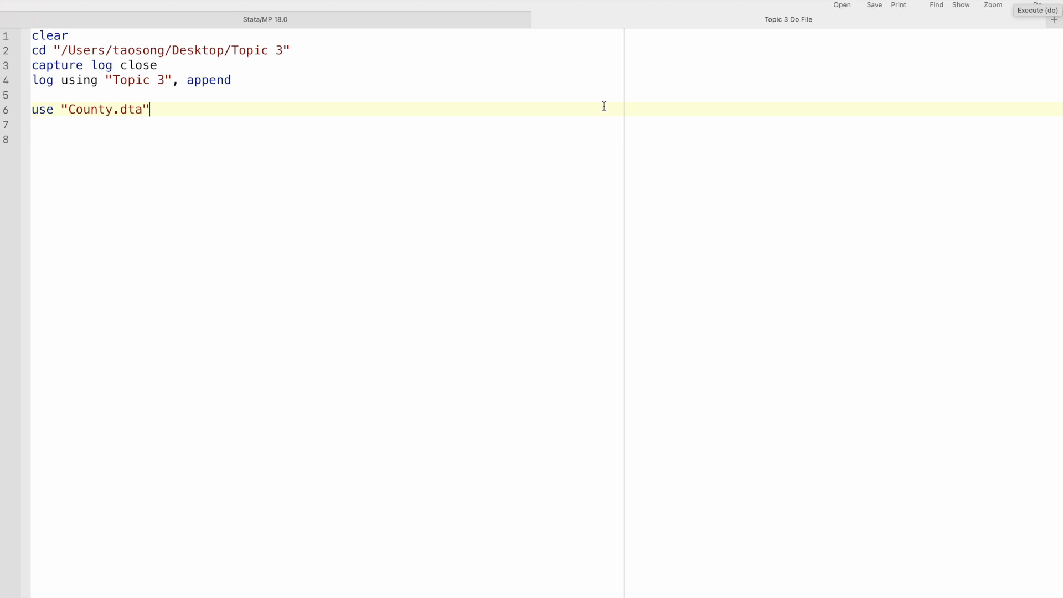
key("Return")
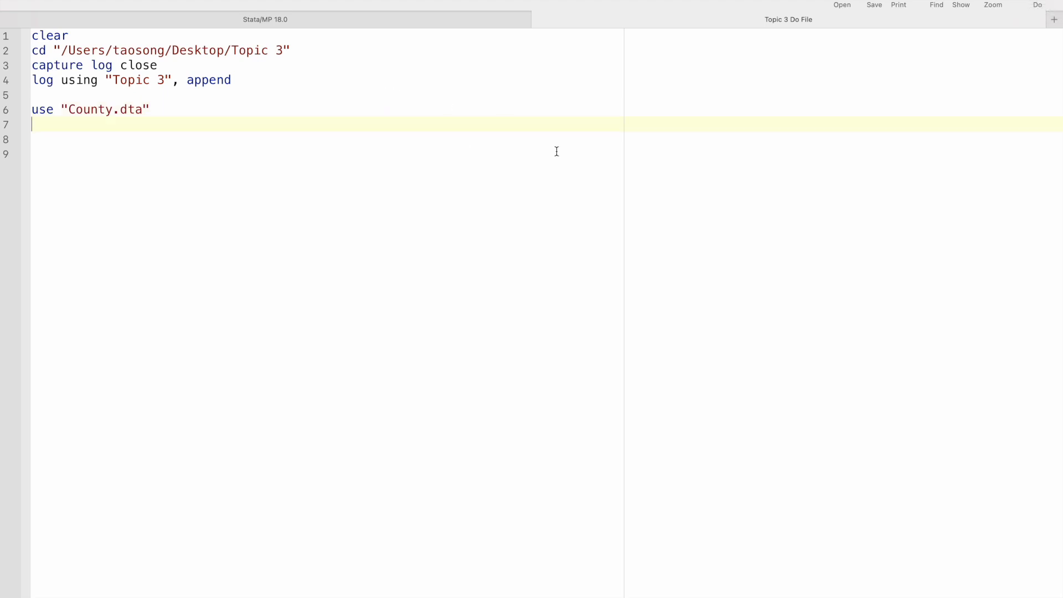
left_click(1036, 2)
Browse the County.dta dataset, narrowing the county_name column and examining the years per county and the other variables.
left_click(504, 21)
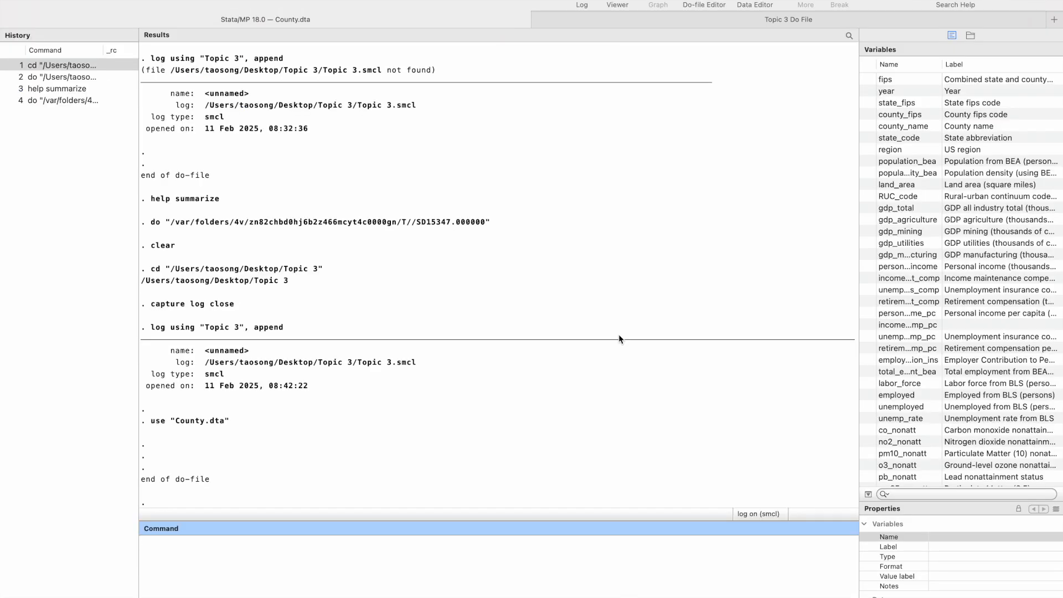
left_click(775, 4)
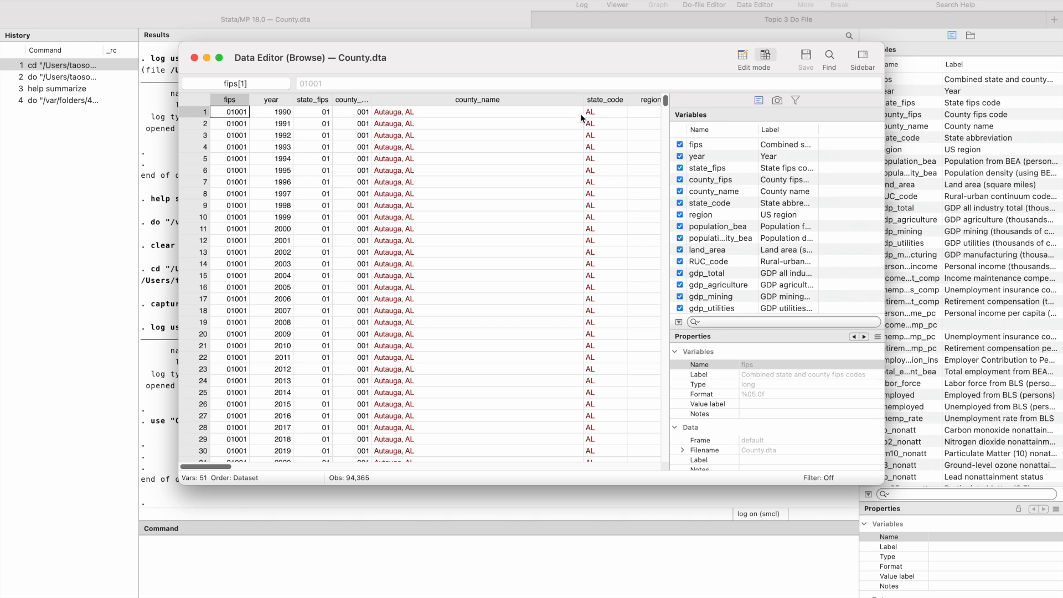
left_click_drag(583, 100, 471, 99)
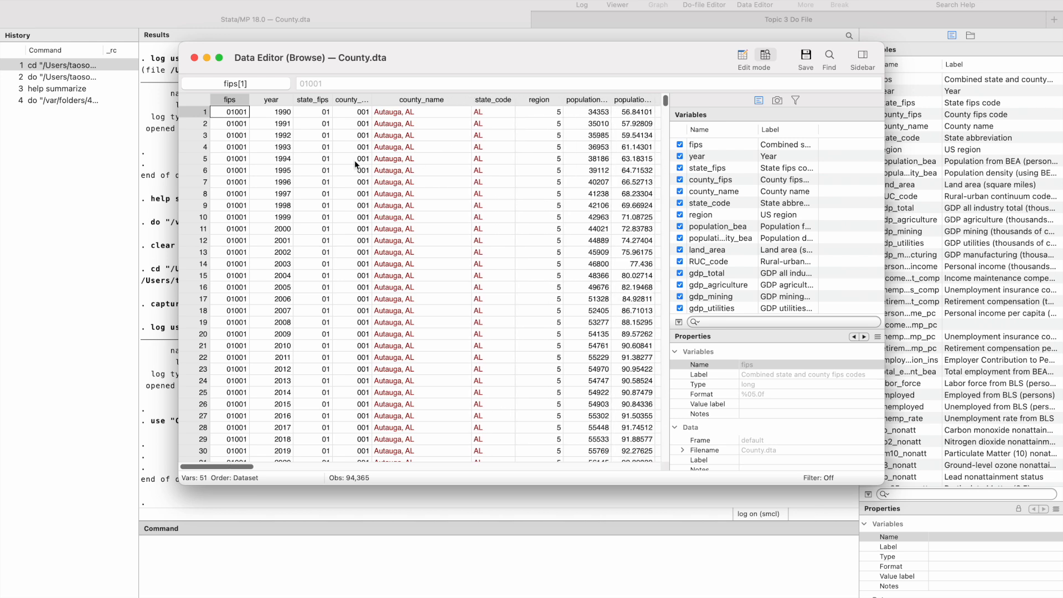
left_click(290, 115)
scroll(317, 352, "down", 5)
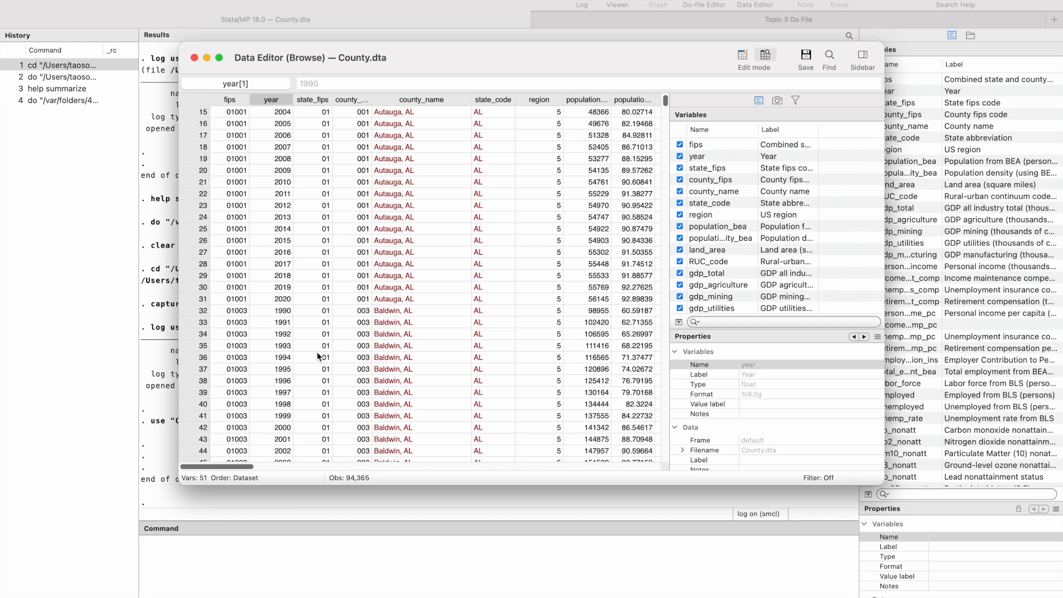
scroll(317, 310, "up", 3)
left_click(280, 404)
scroll(385, 313, "up", 2)
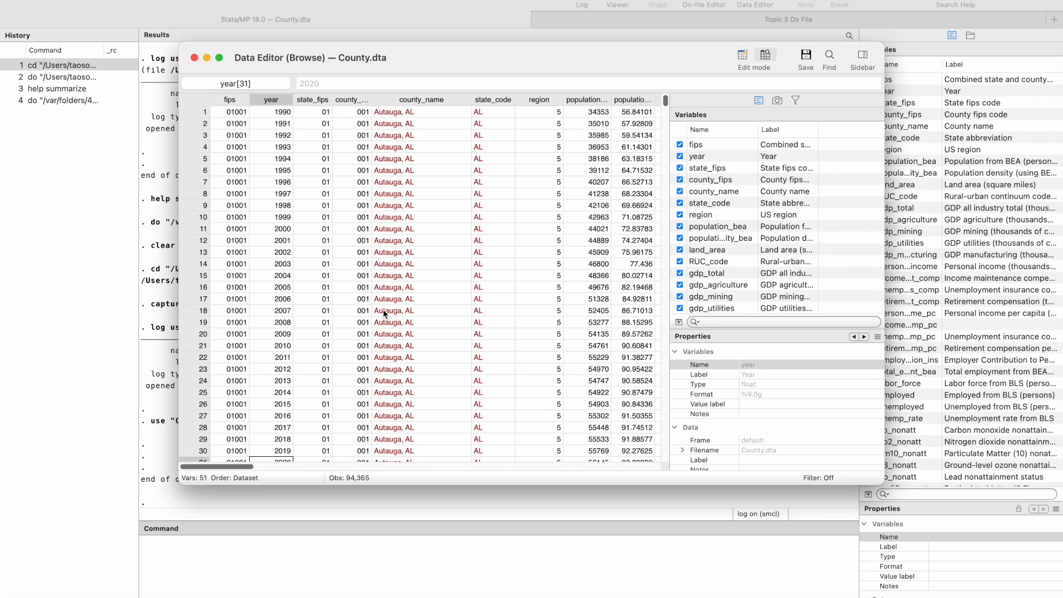
scroll(384, 313, "right", 5)
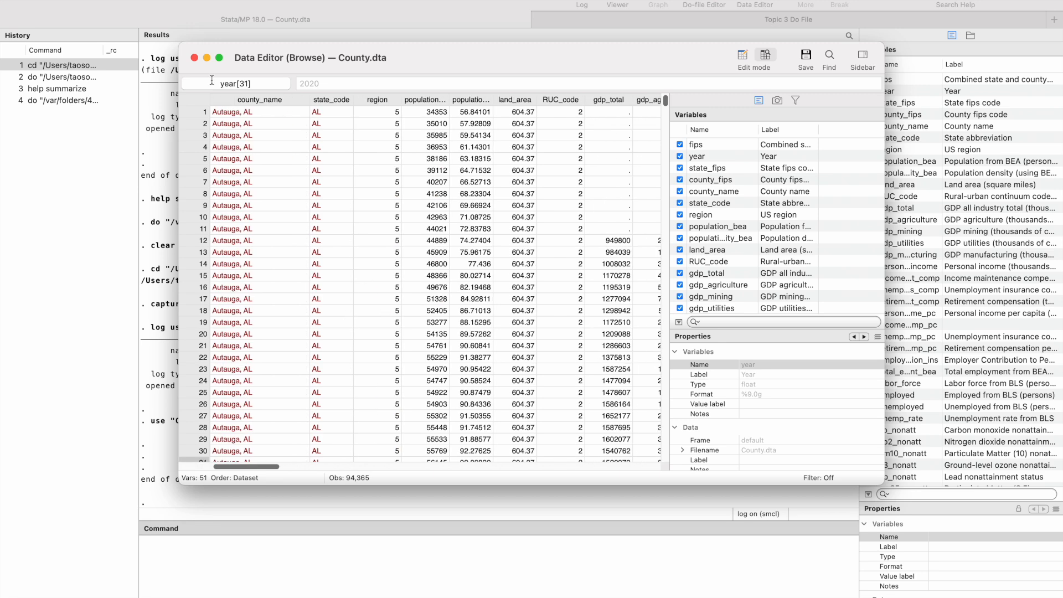
left_click(194, 58)
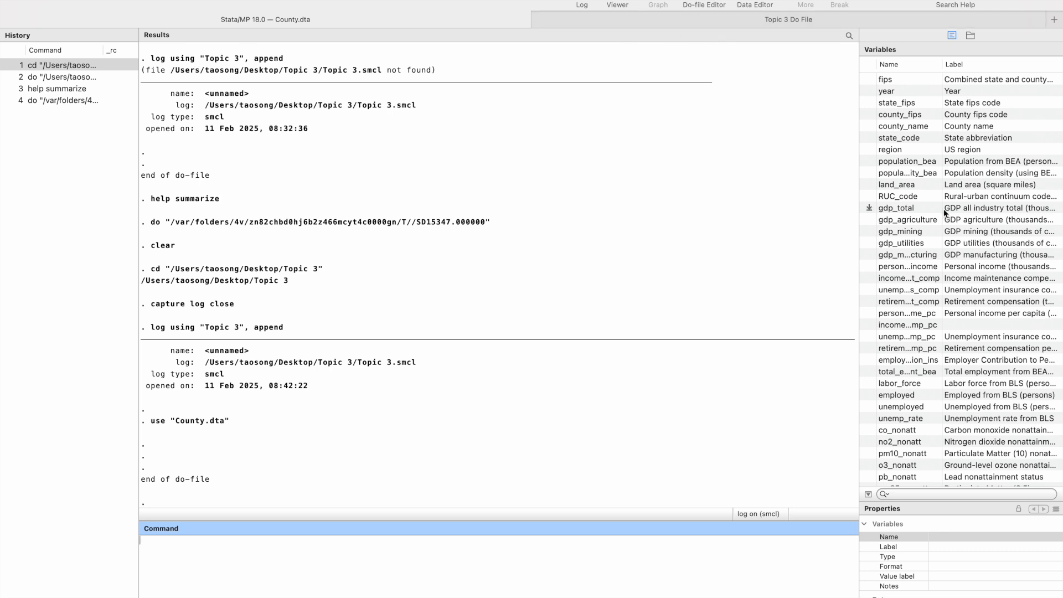
Select gdp_total and resize the variables list and its name column so the variable labels are readable.
left_click(918, 209)
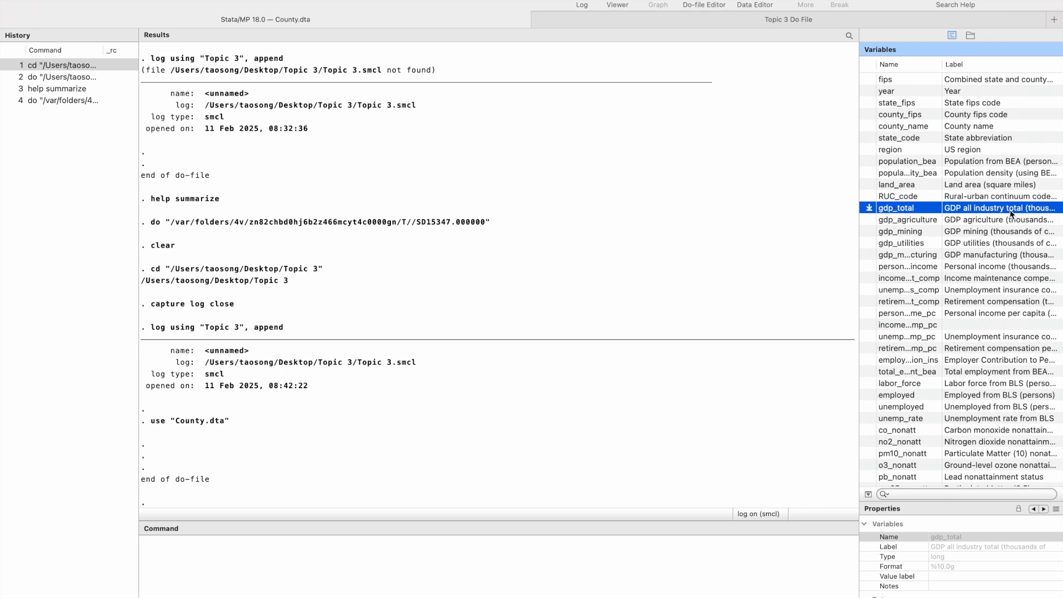
left_click_drag(859, 184, 731, 184)
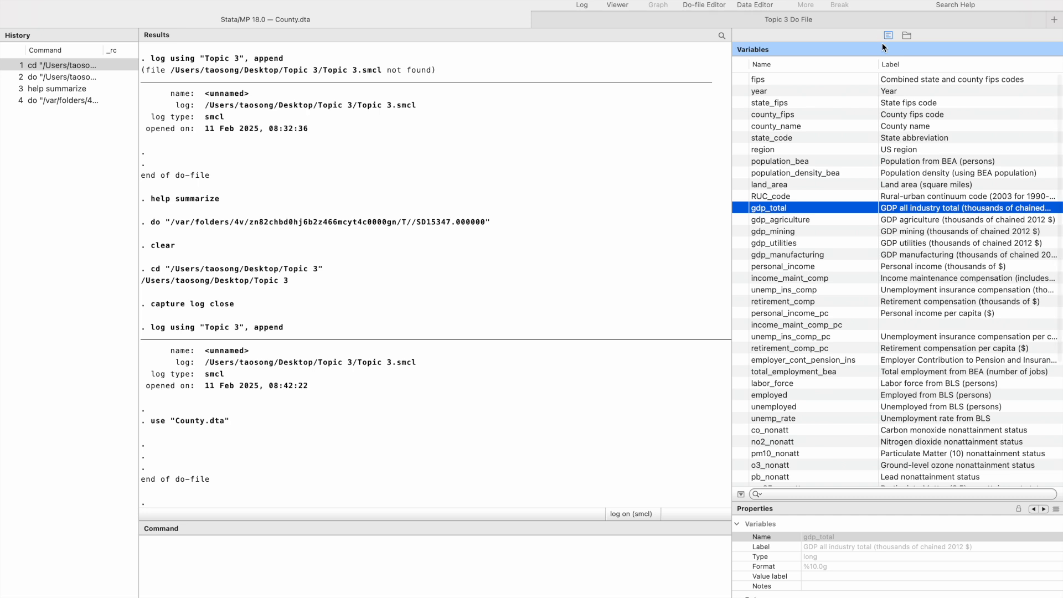
left_click_drag(878, 64, 840, 63)
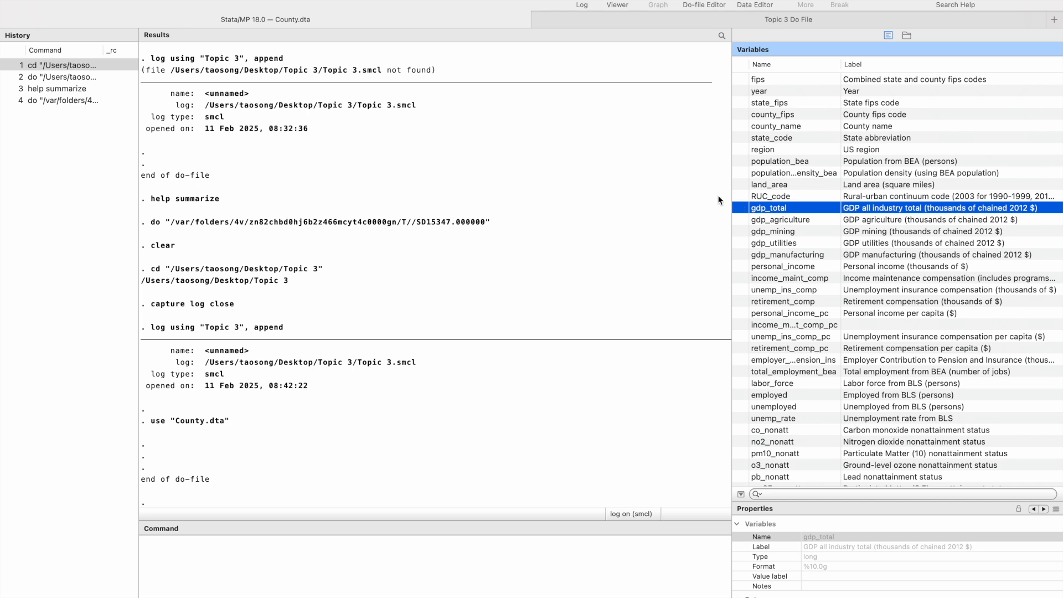
left_click_drag(731, 189, 812, 186)
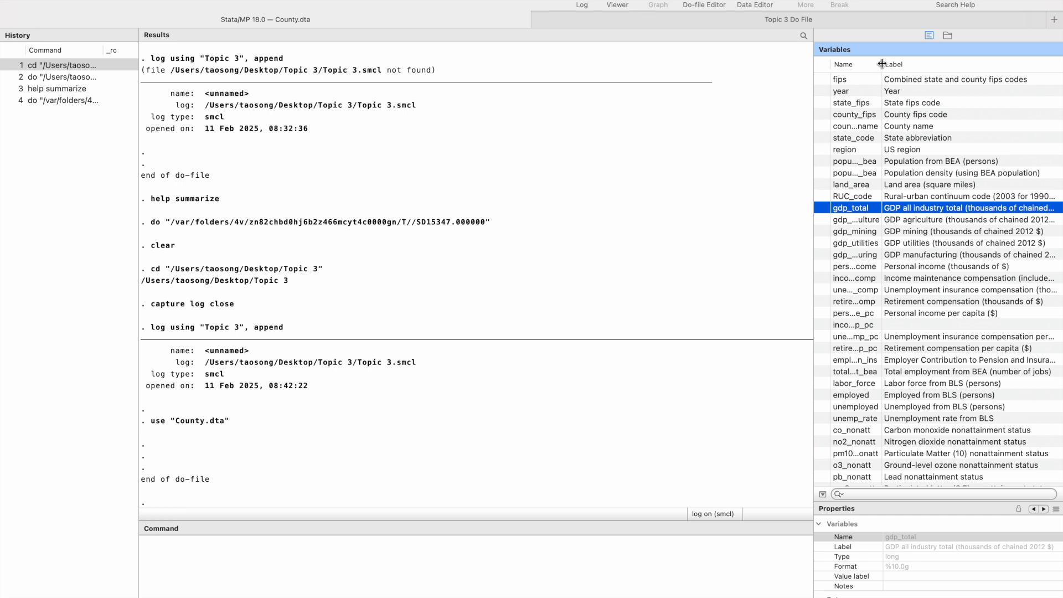
left_click_drag(882, 64, 906, 64)
Add summarize gdp_total below the use line in the do-file, execute it, and view the summary table.
left_click(739, 25)
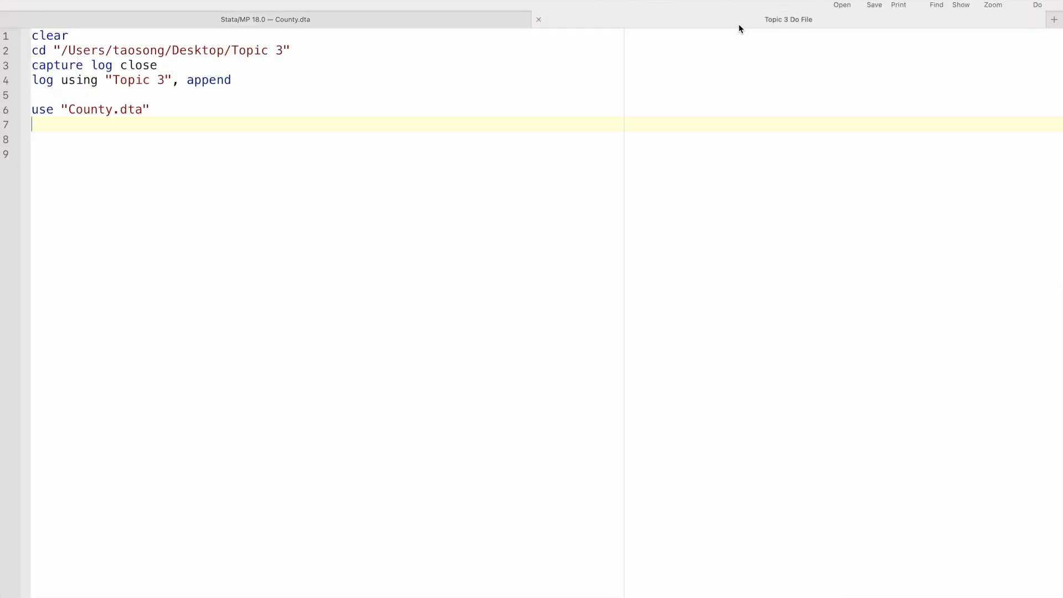
type("summarie")
key("BackSpace")
key("BackSpace")
type("ze gdp_totla")
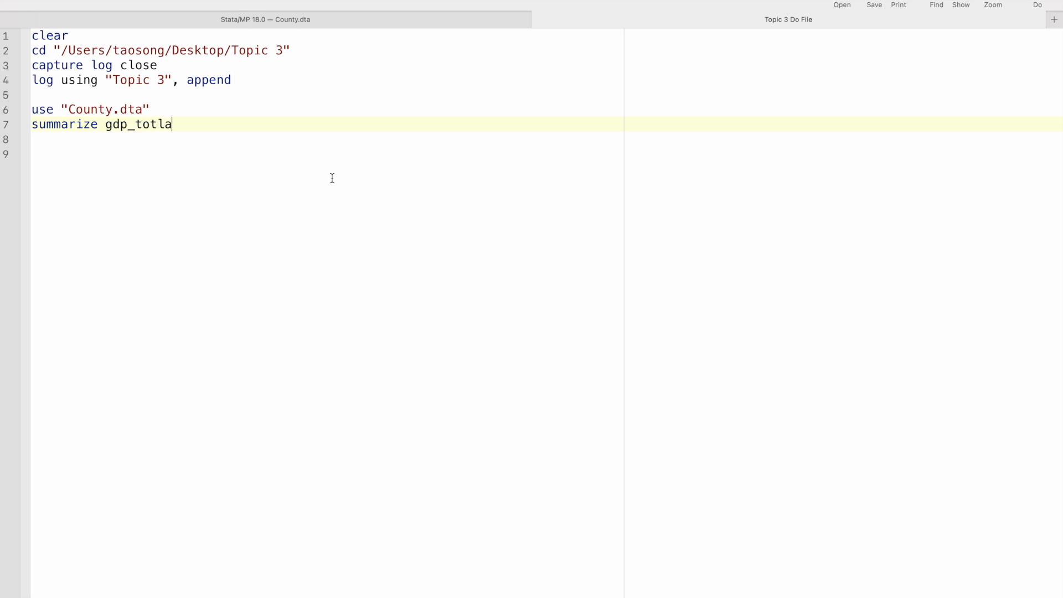
key("Return")
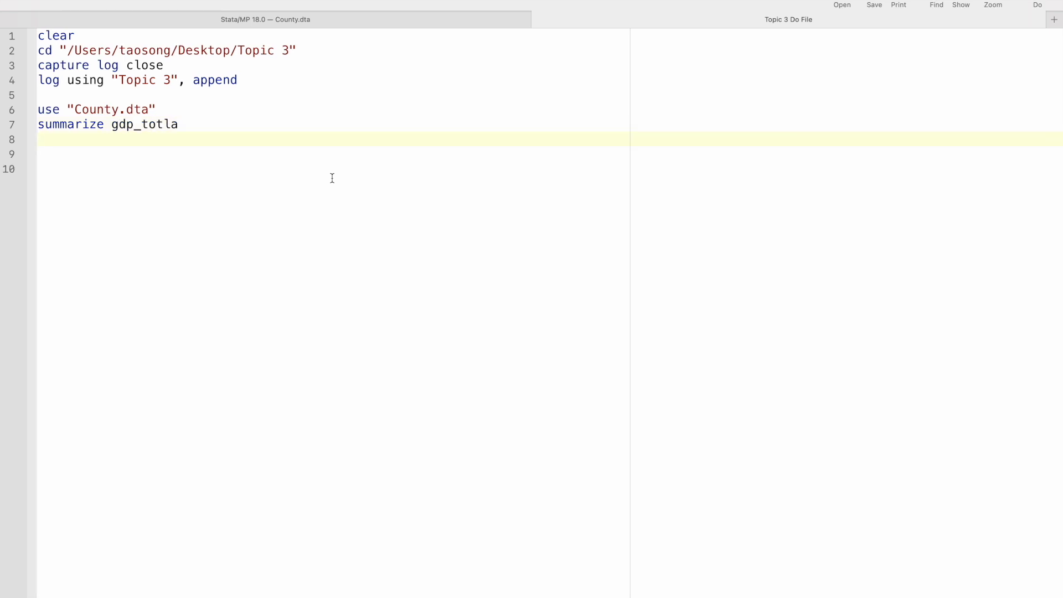
left_click(183, 125)
key("BackSpace")
key("BackSpace")
type("al")
left_click(367, 19)
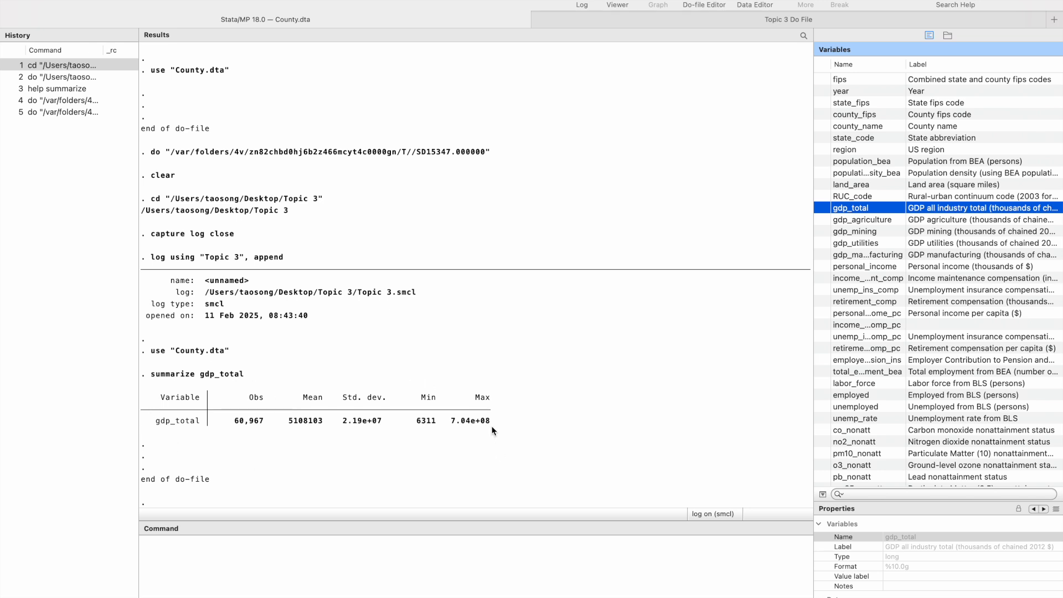
scroll(217, 445, "down", 1)
Duplicate the summarize line in the do-file and extend the copy to summarize gdp_total, detail.
left_click(619, 25)
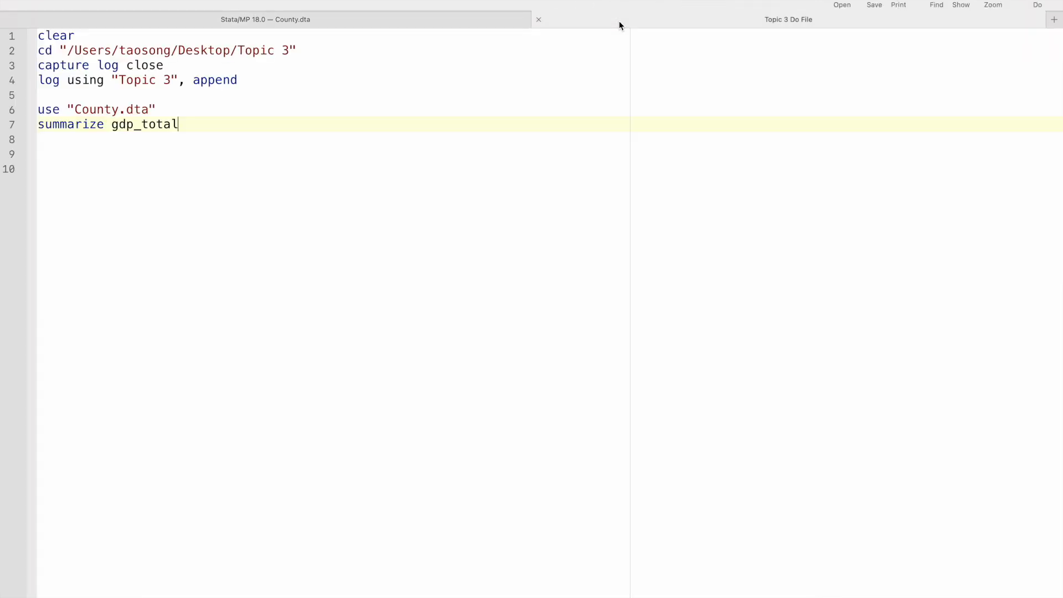
left_click(9, 129)
key("ctrl+c")
left_click(68, 139)
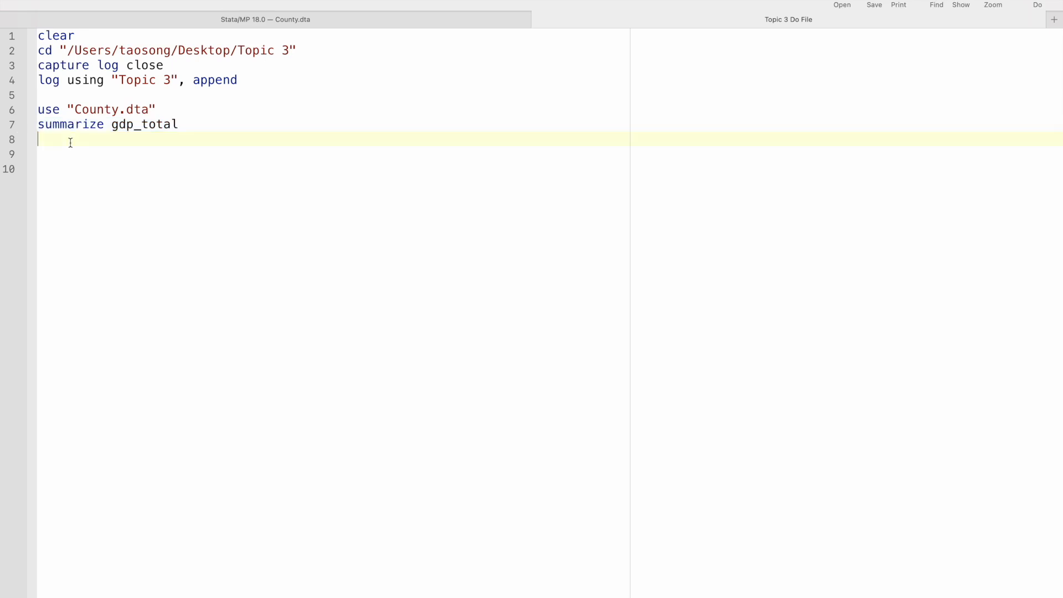
key("ctrl+v")
left_click(209, 139)
type(", detail")
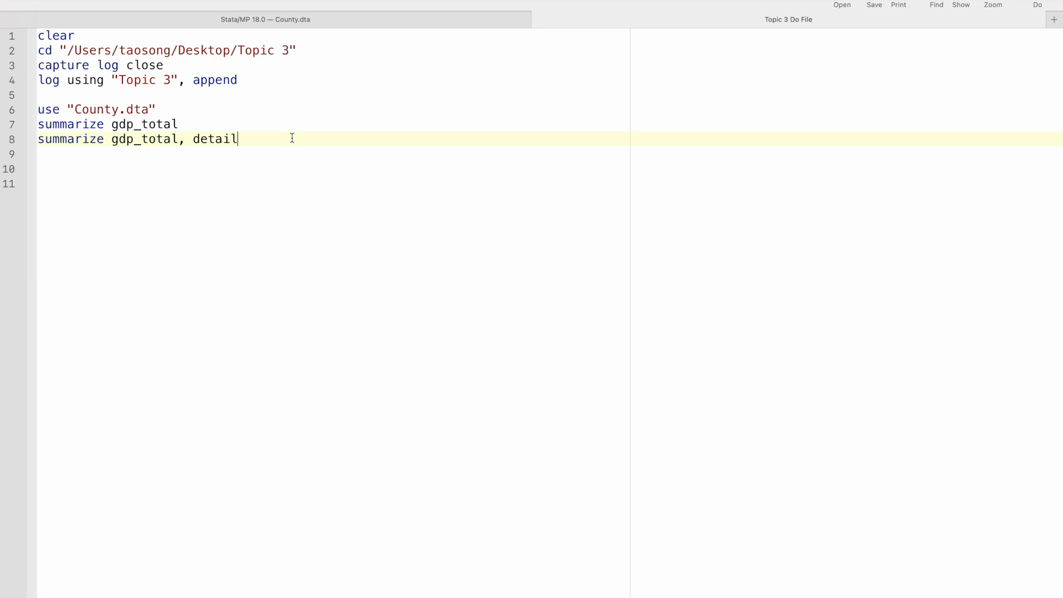
Execute only the summarize gdp_total, detail line and view its detailed statistics.
left_click(10, 144)
key("super+shift+d")
left_click(454, 24)
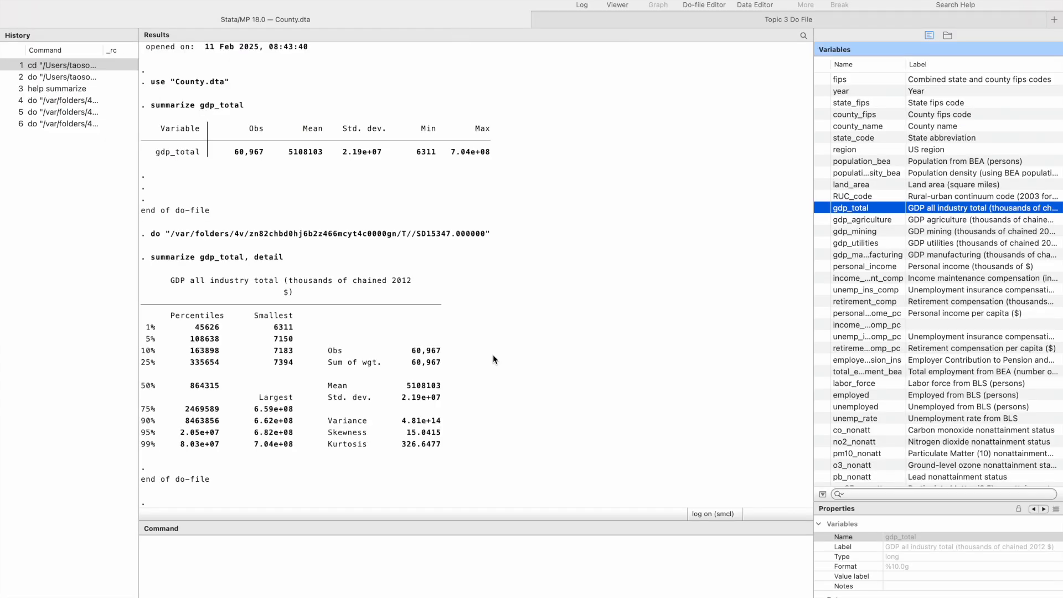
left_click(481, 407)
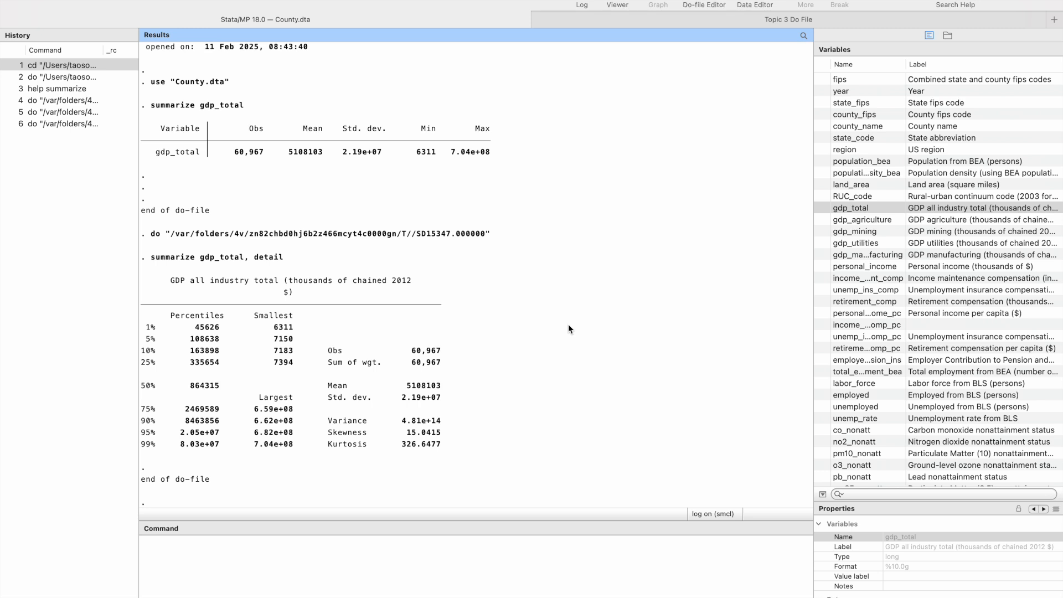
Return to the do-file and add a blank line below the summarize gdp_total, detail line, keeping that line intact.
left_click(680, 20)
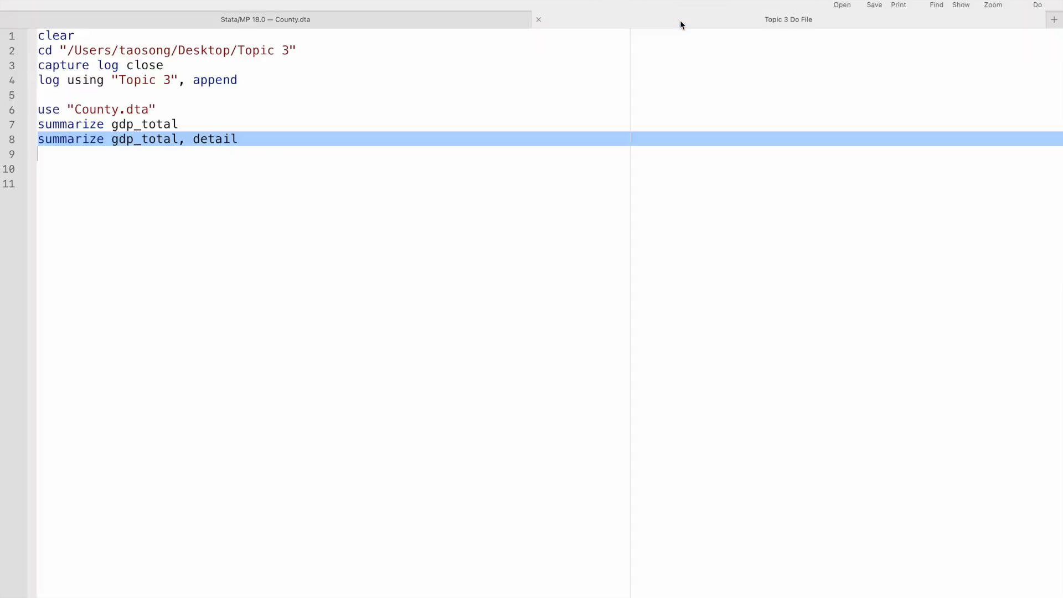
key("Return")
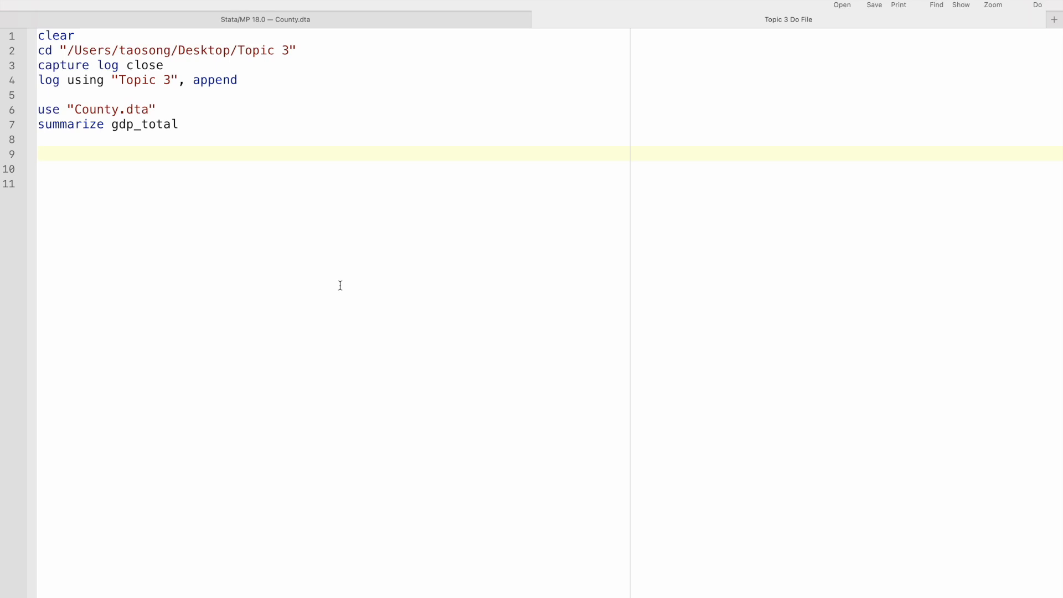
key("super+z")
key("Return")
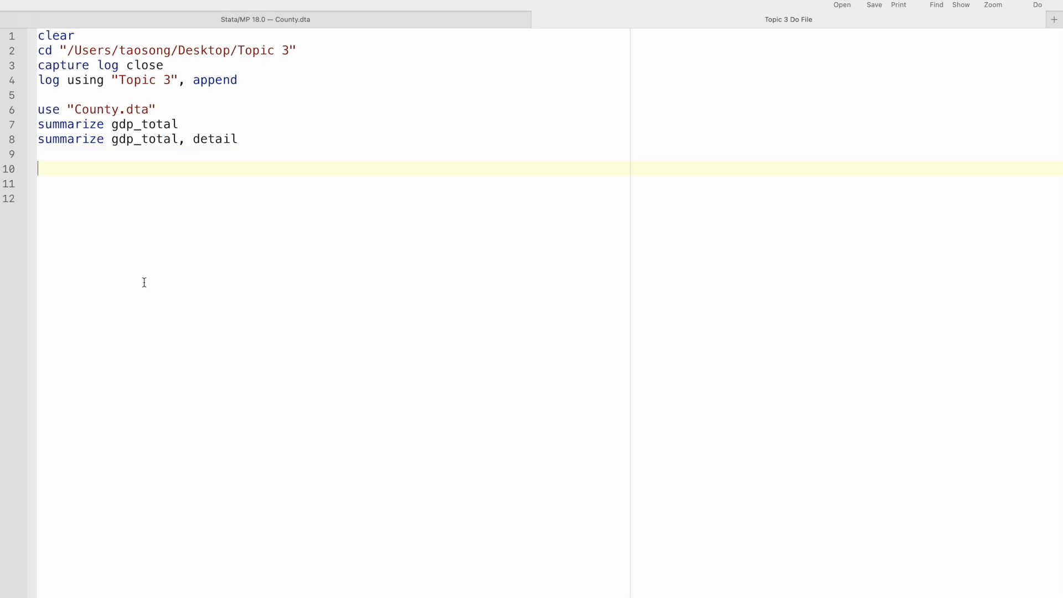
Locate gdp_total and population_bea in the variables list and check their labels.
left_click(406, 22)
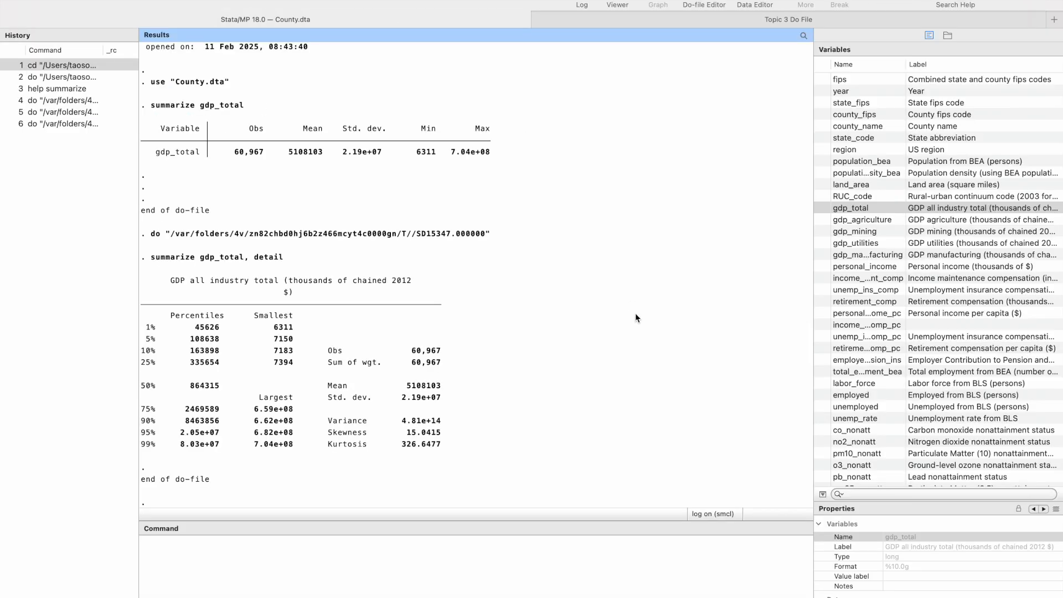
left_click(881, 207)
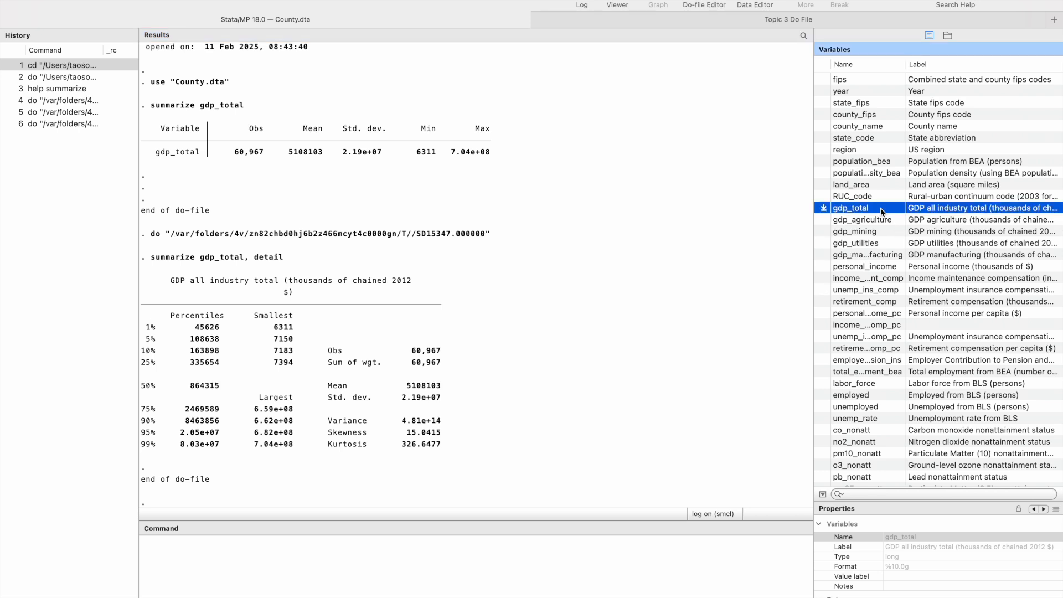
left_click(880, 162)
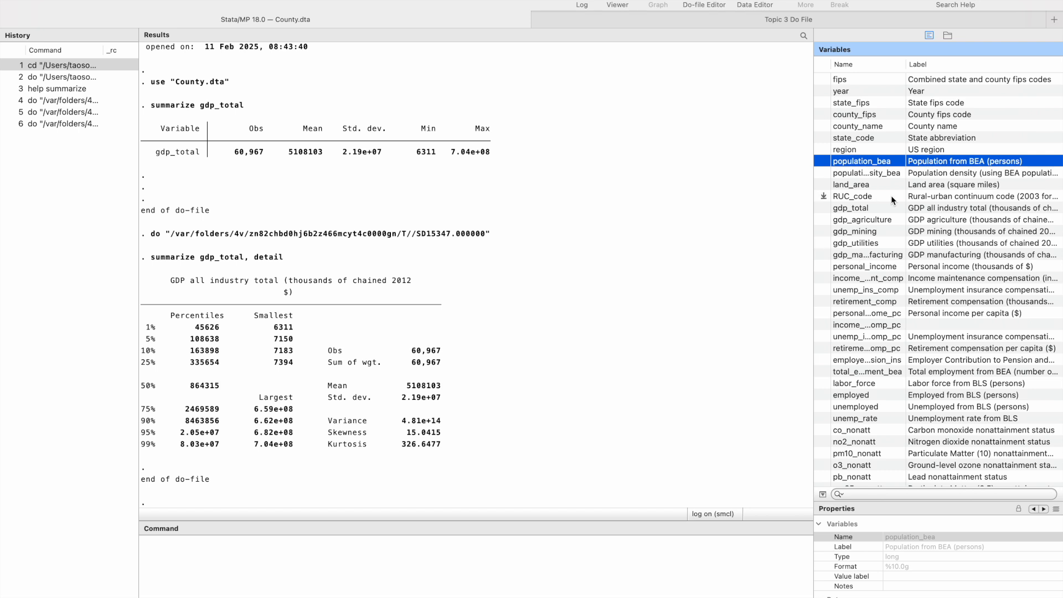
left_click(686, 22)
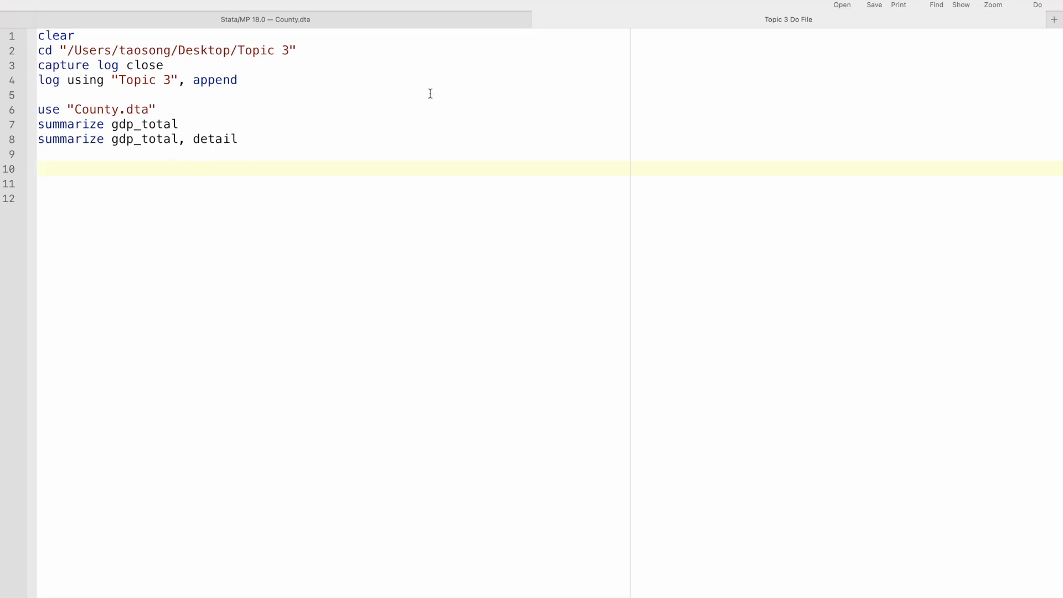
left_click(366, 22)
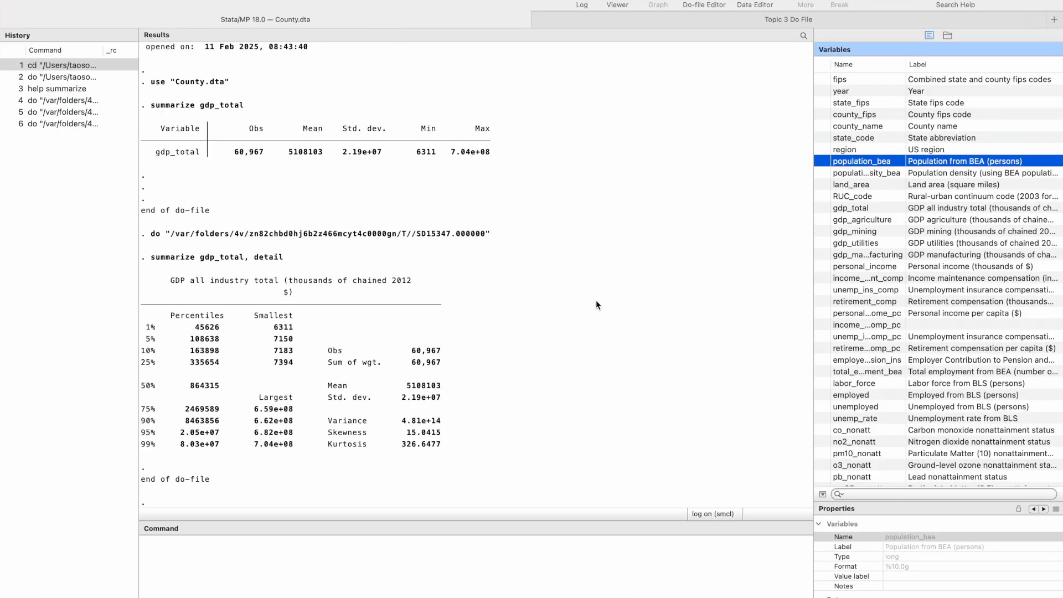
Add summarize gdp_total population_bea on line 10 of the do-file, execute the do-file, and view the summary table.
left_click(579, 27)
type("summarize gdp")
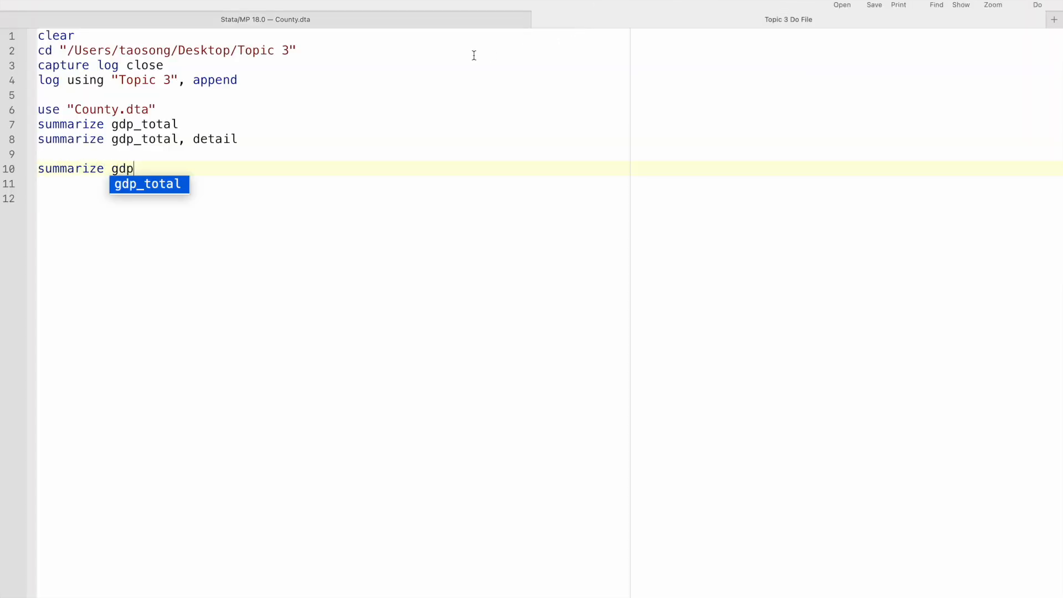
type("_total ")
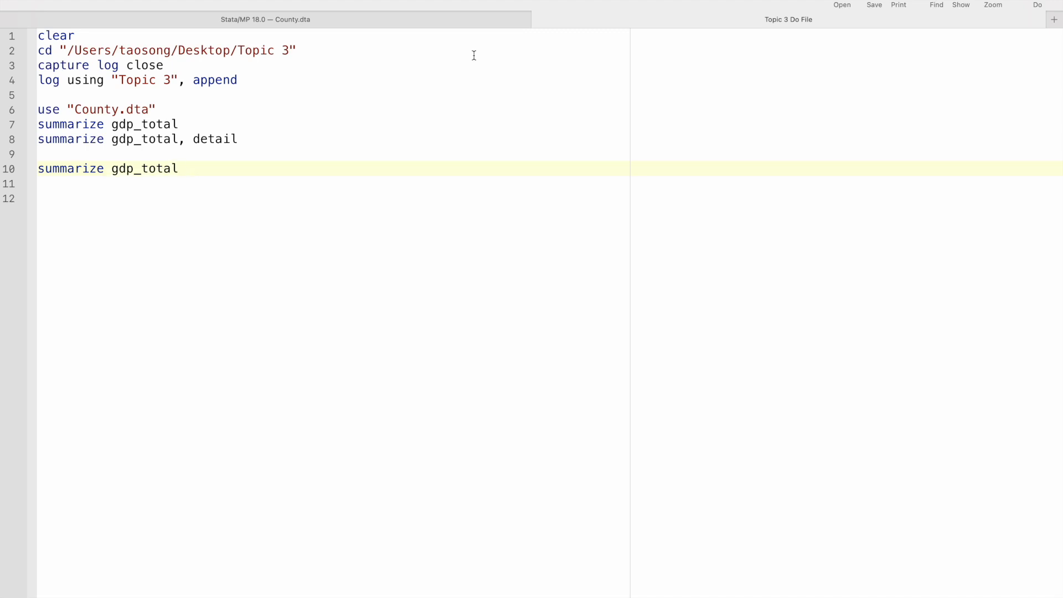
type("population_bea")
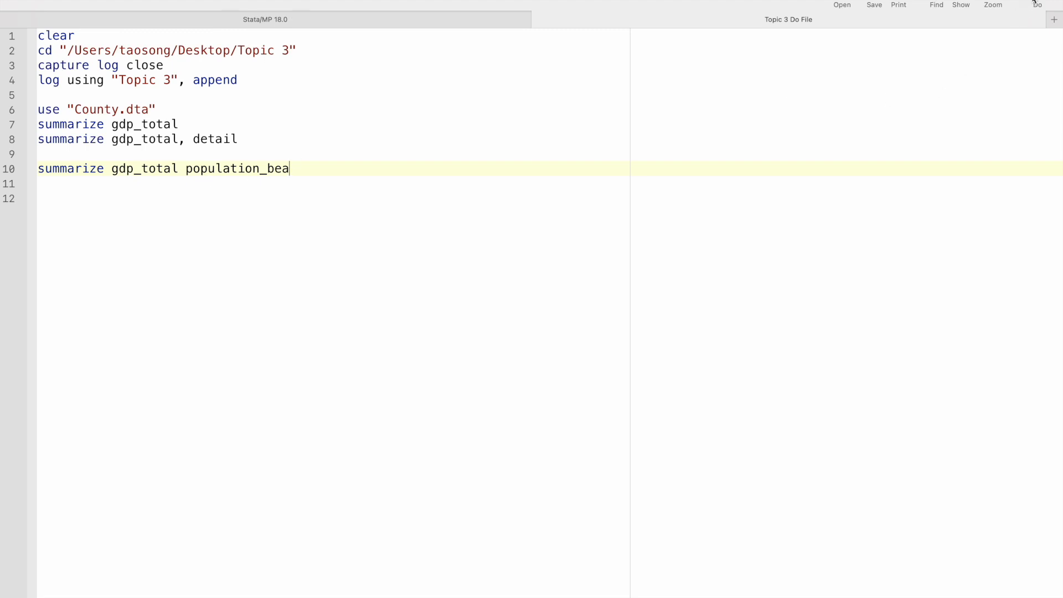
left_click(483, 20)
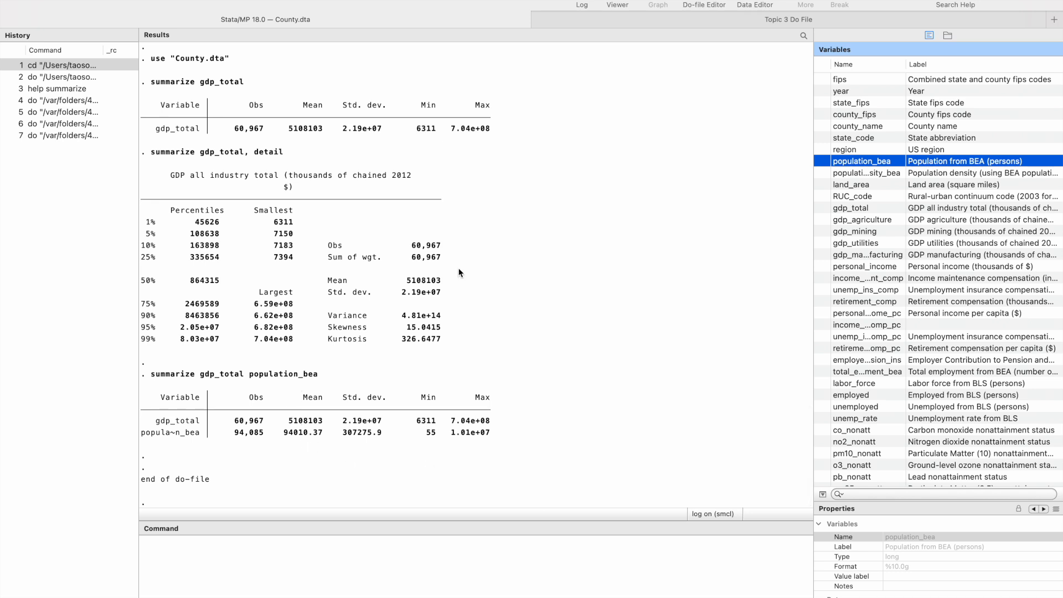
Start another summarize line on line 11 of the do-file, listing gdo_total and population_bea.
left_click(597, 17)
key("Return")
type("sm")
key("BackSpace")
type("umma")
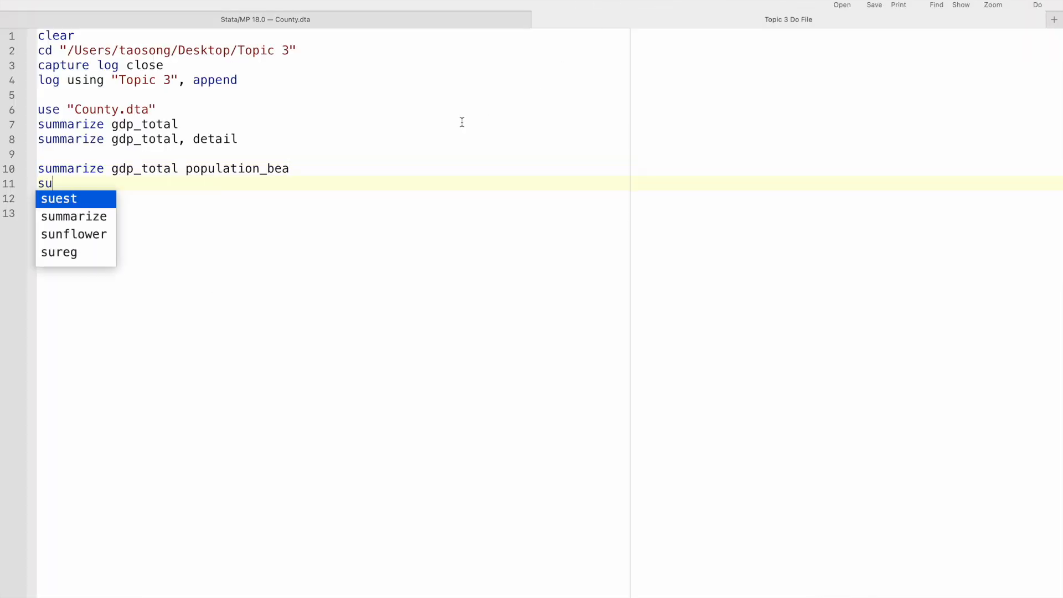
key("BackSpace")
key("BackSpace")
key("BackSpace")
type("mmarize")
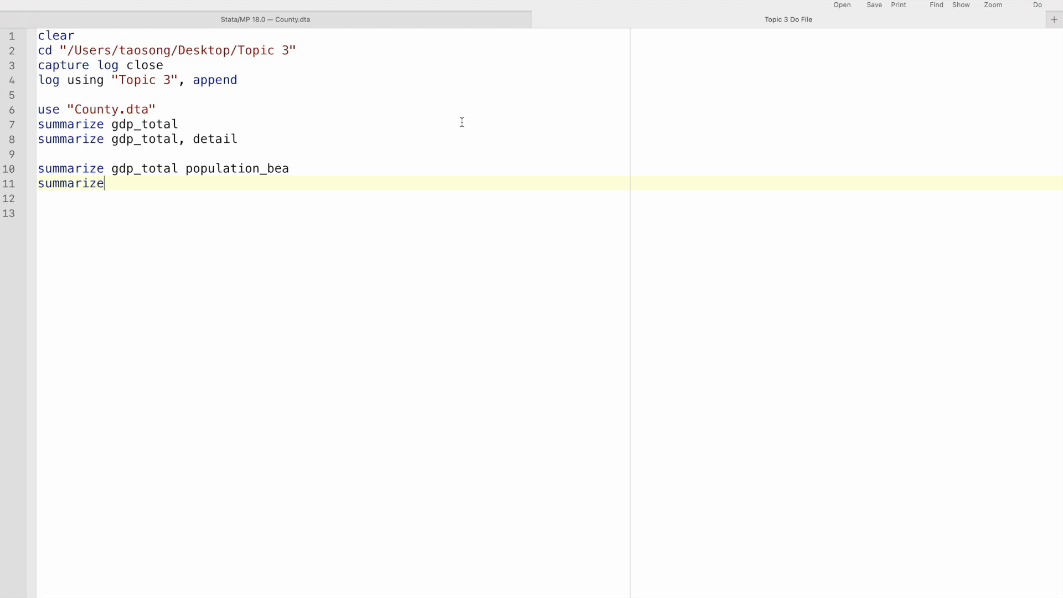
type(" gdo_total population_bea")
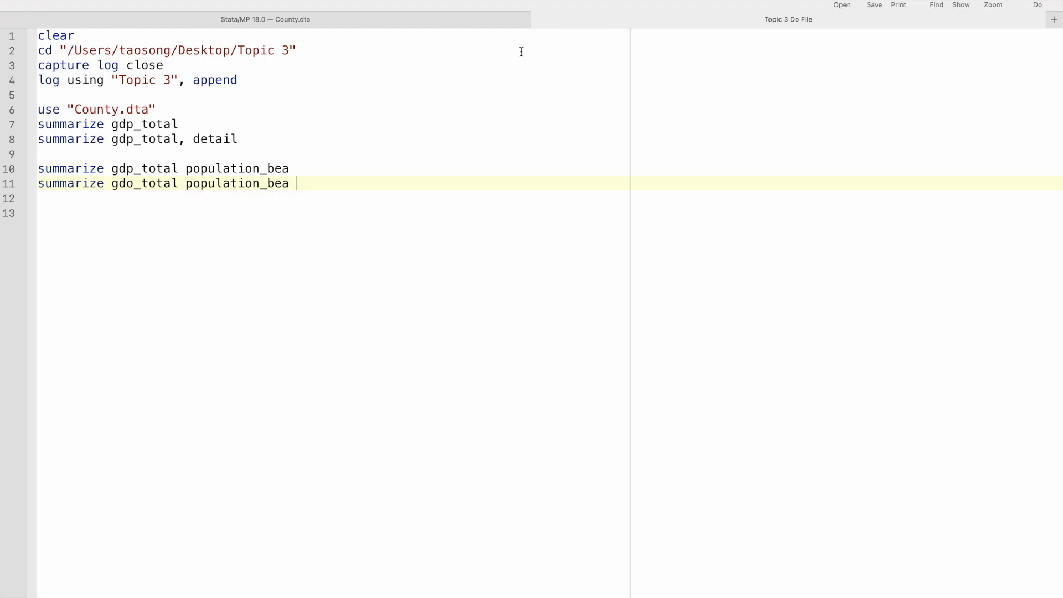
Widen the variables list, browse it for the unemployment rate variable, and select unemp_rate.
left_click(491, 20)
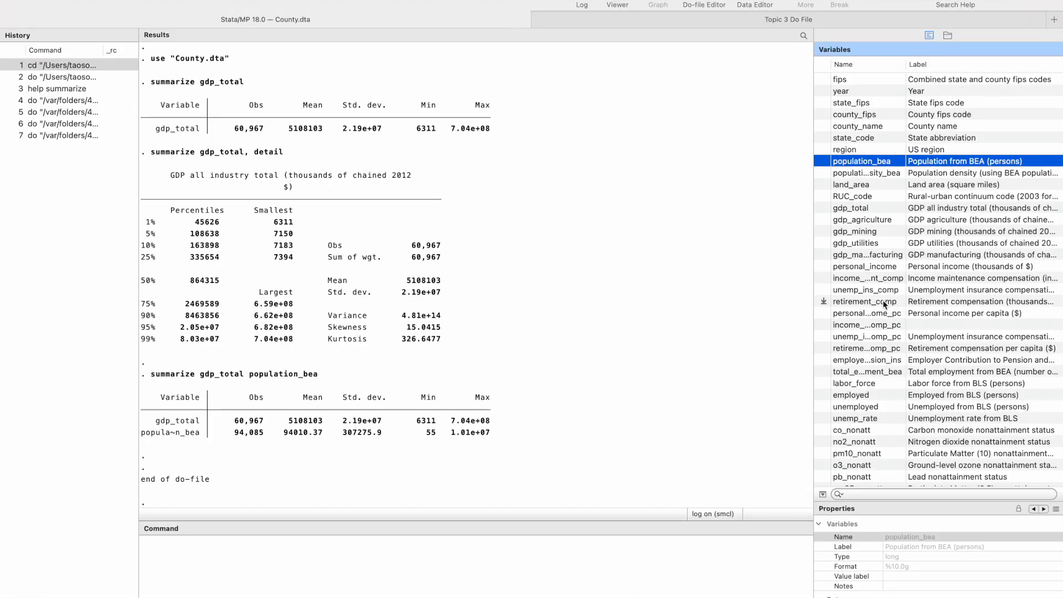
left_click_drag(814, 259, 756, 259)
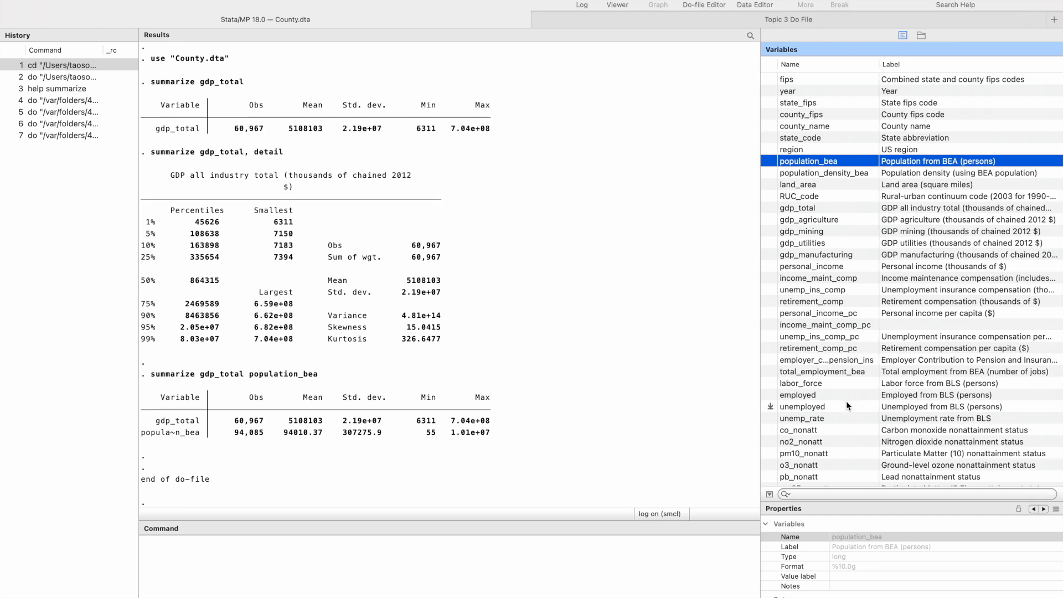
scroll(847, 403, "down", 3)
scroll(845, 401, "down", 5)
scroll(845, 401, "up", 4)
scroll(846, 400, "up", 1)
scroll(846, 401, "up", 3)
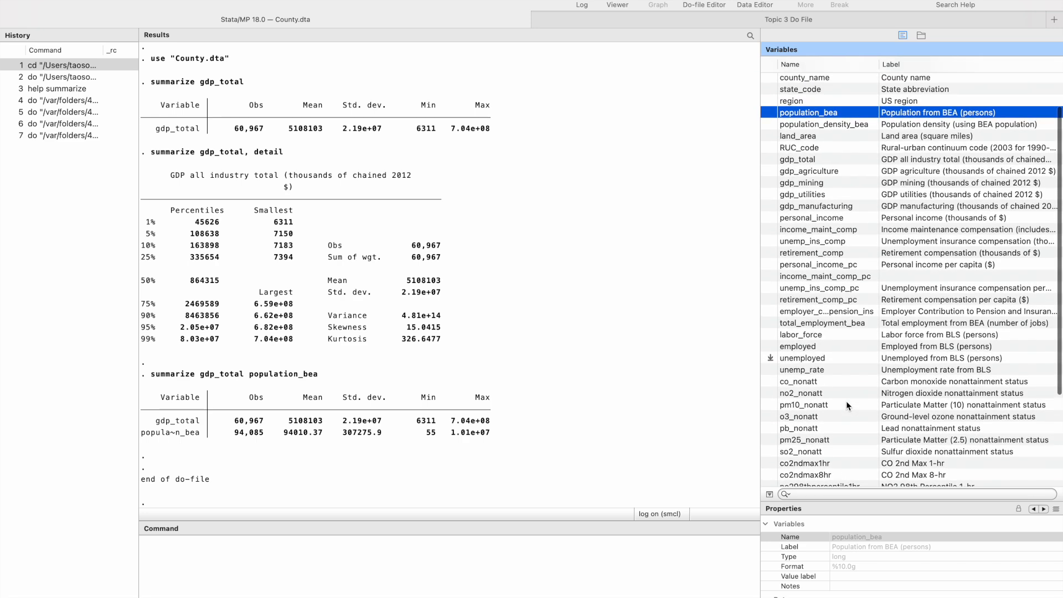
left_click(822, 370)
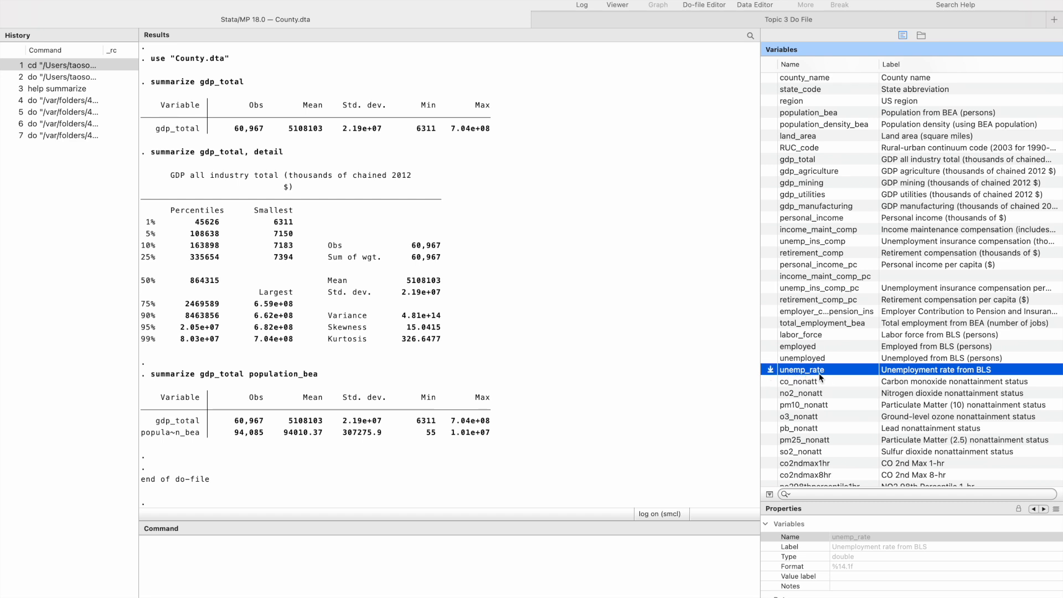
Append unemp_rate to the summarize command on line 11 and execute the whole do-file.
left_click(661, 19)
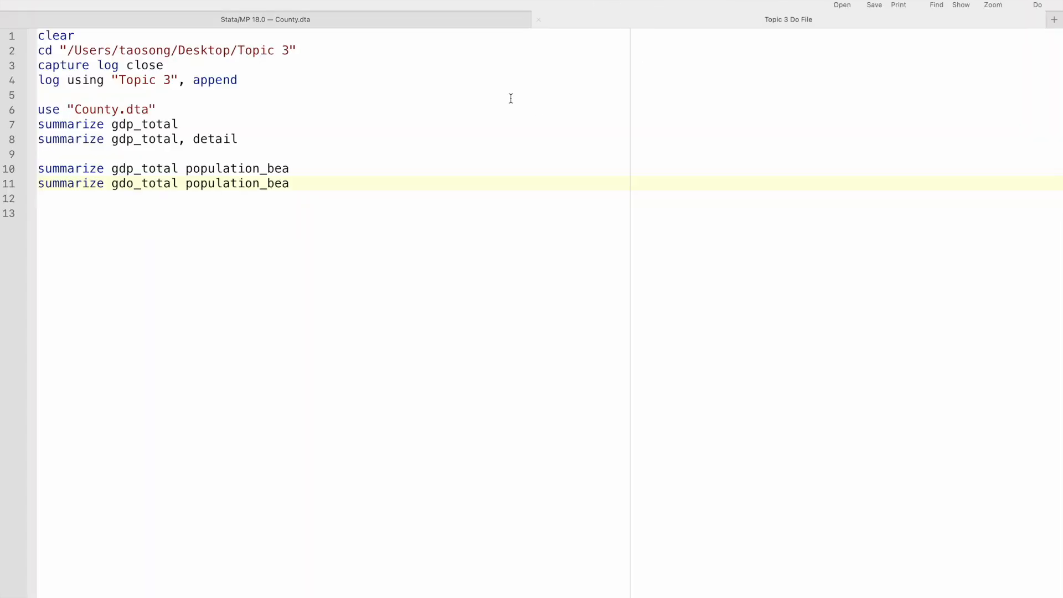
key("Return")
key("BackSpace")
type("unemp_rate")
left_click(424, 168)
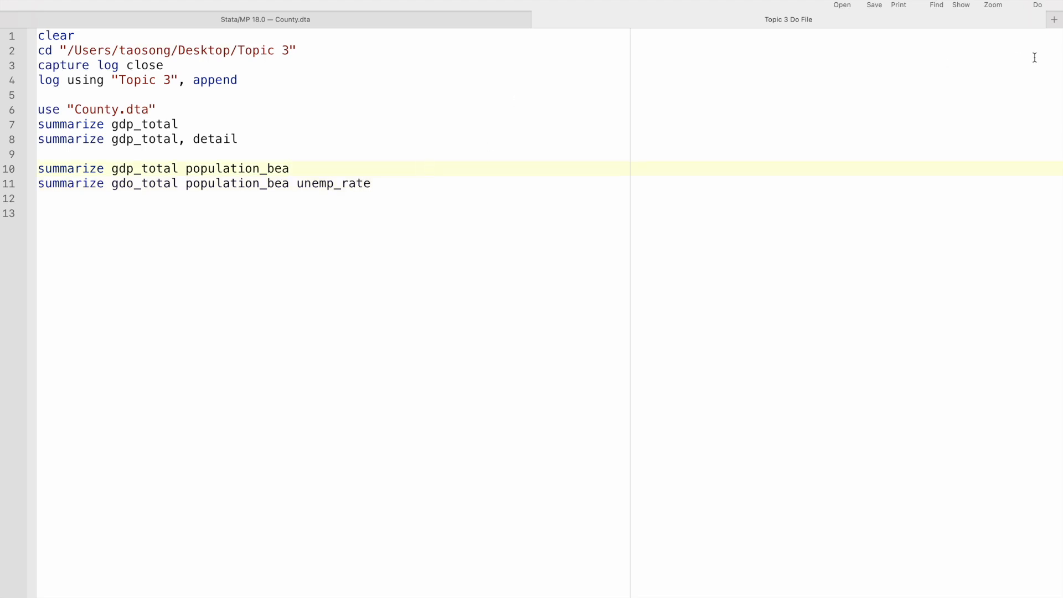
left_click(1036, 4)
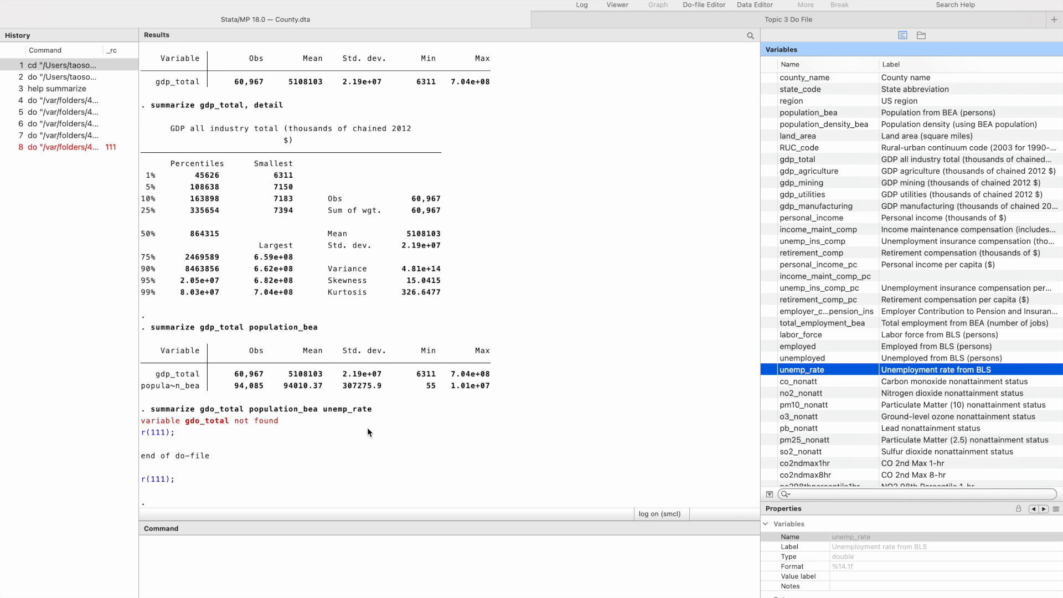
Correct gdo_total to gdp_total on line 11, execute the do-file again, and view the three-variable summary table.
left_click(584, 20)
left_click(131, 184)
key("BackSpace")
type("p")
key("super+shift+d")
left_click(465, 18)
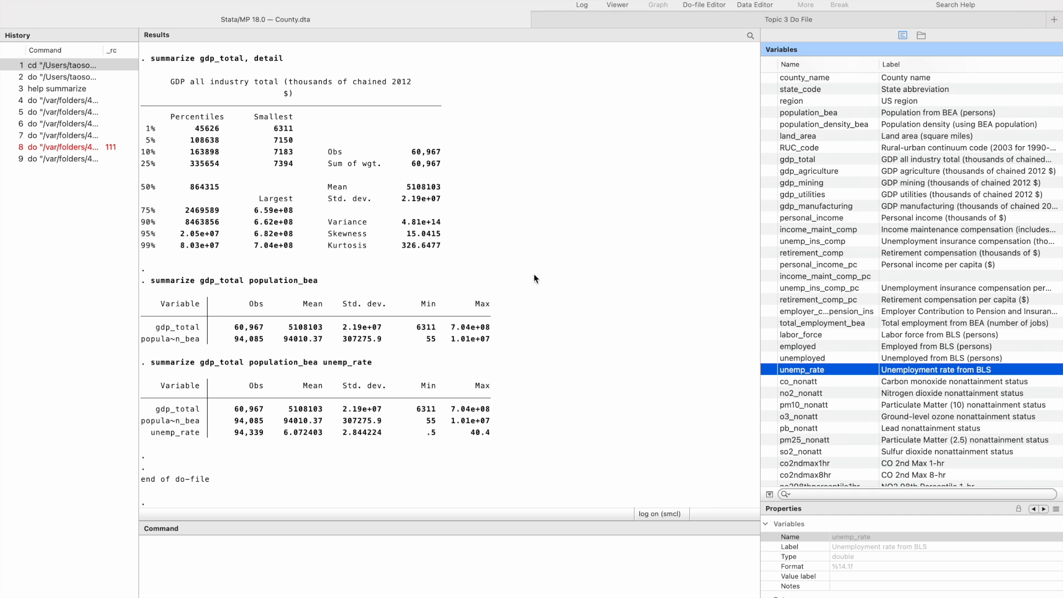
Add a blank line after the last summarize command, and consult the help page for the correlate command.
left_click(663, 20)
key("Return")
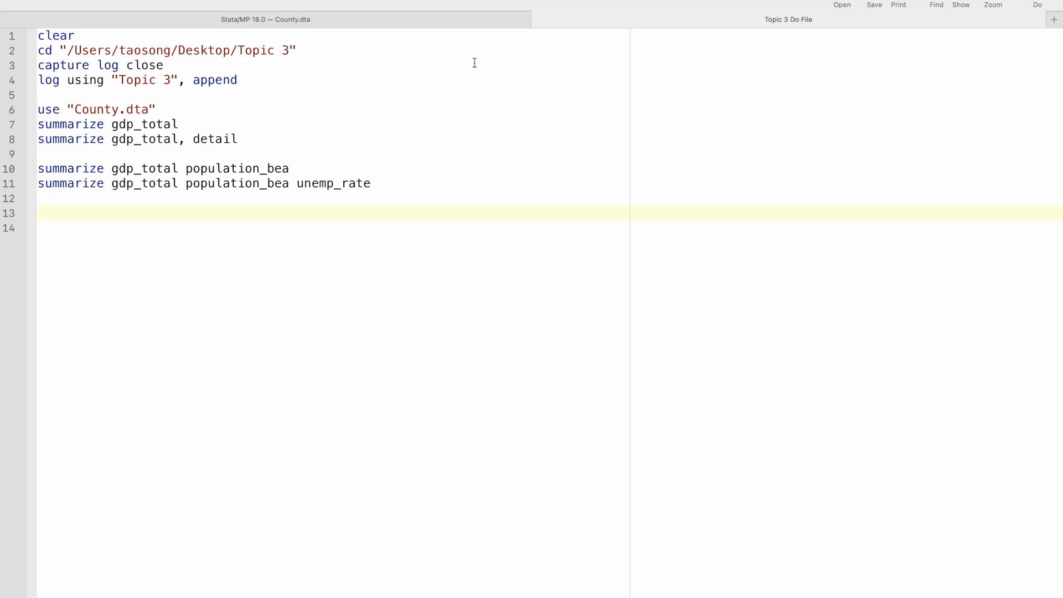
left_click(459, 24)
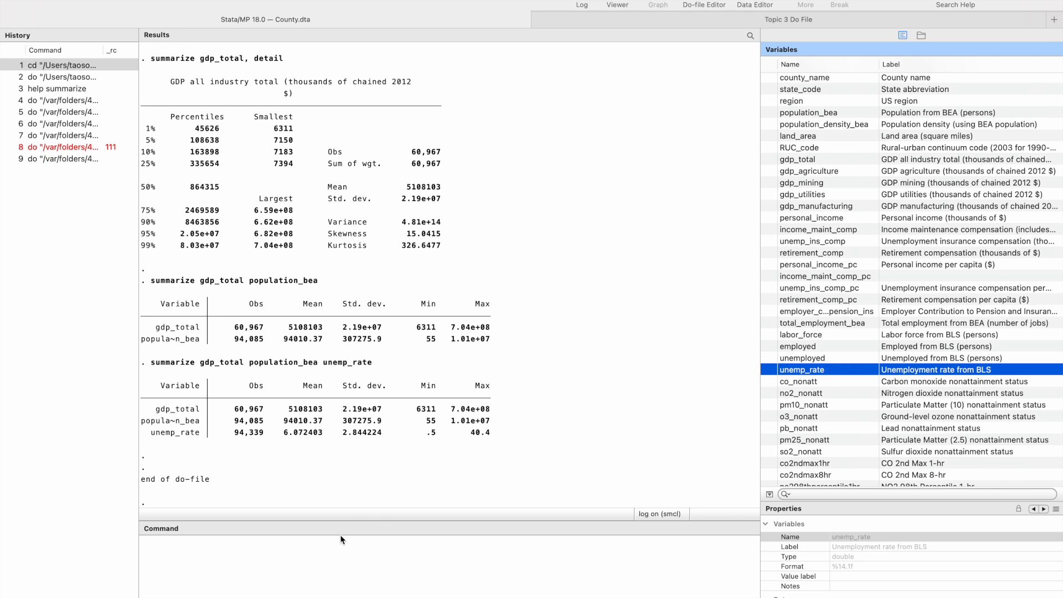
left_click(316, 554)
type("help correlate")
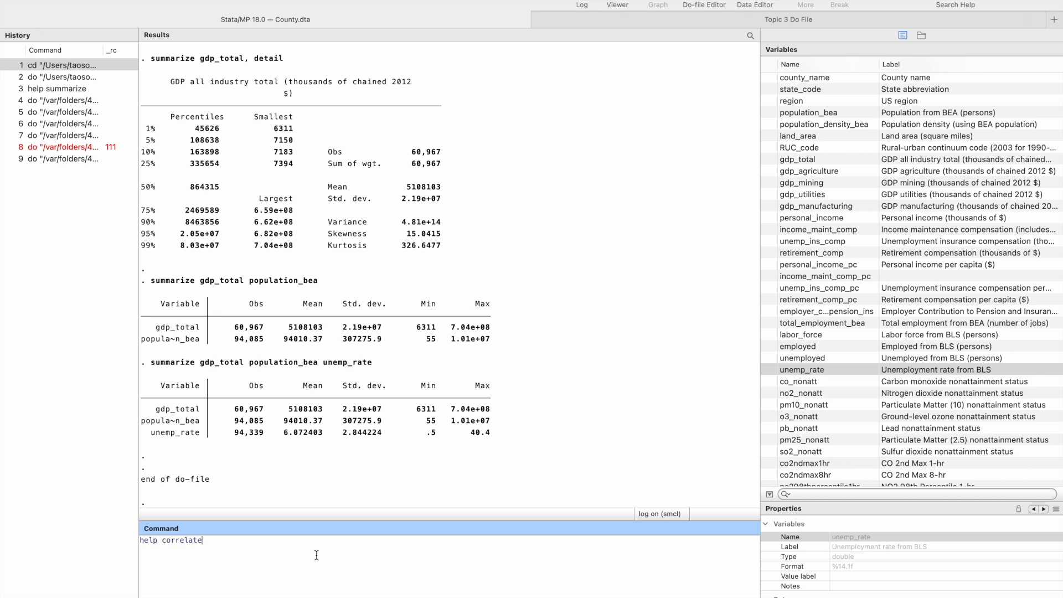
key("Return")
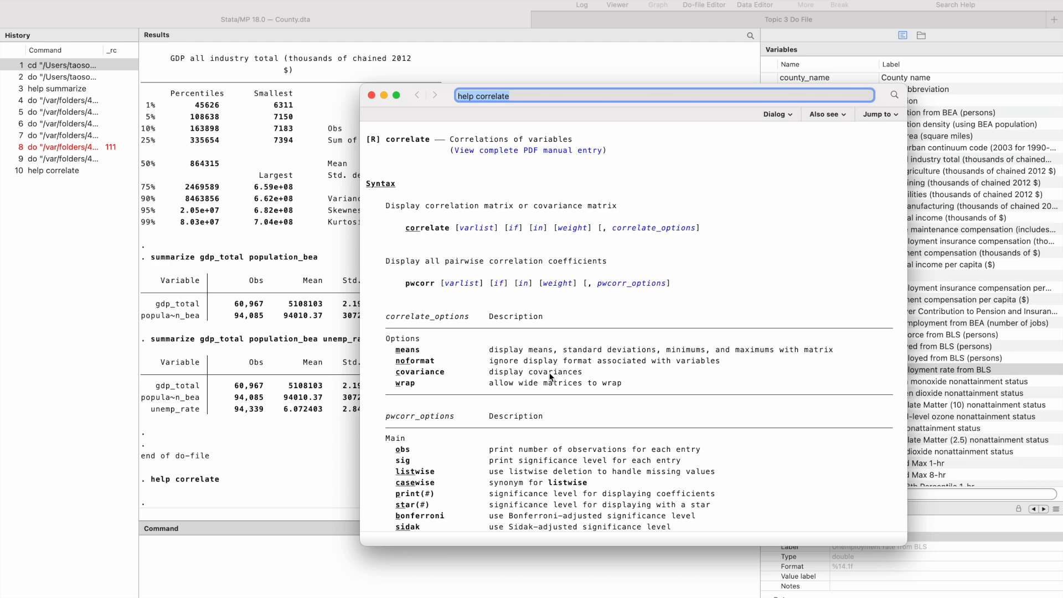
left_click(372, 95)
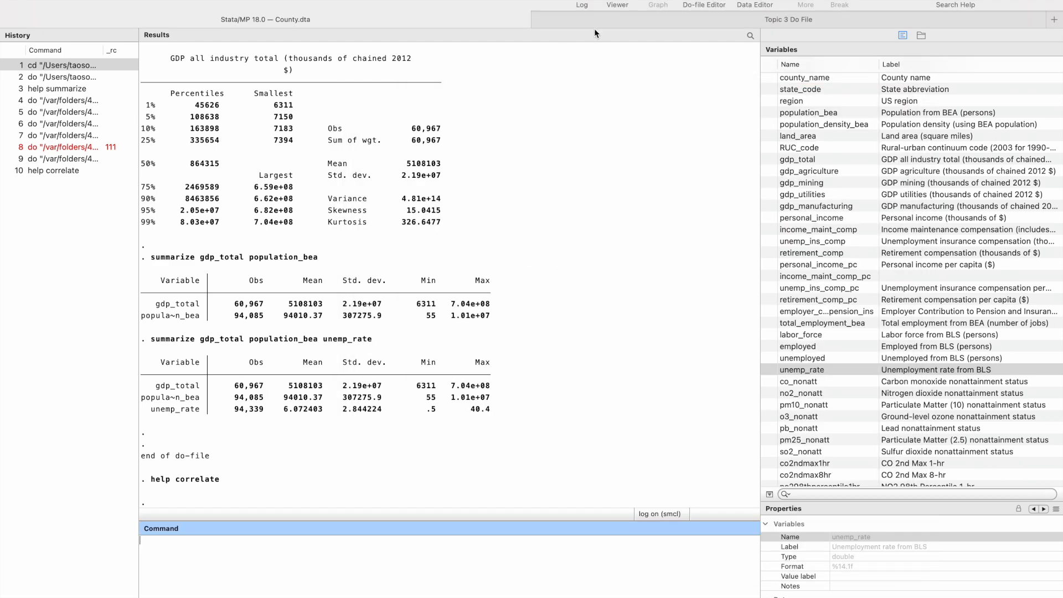
Add correlate gdp_total population_bea on line 13 of the do-file, execute the do-file, and view the correlation matrix.
left_click(591, 25)
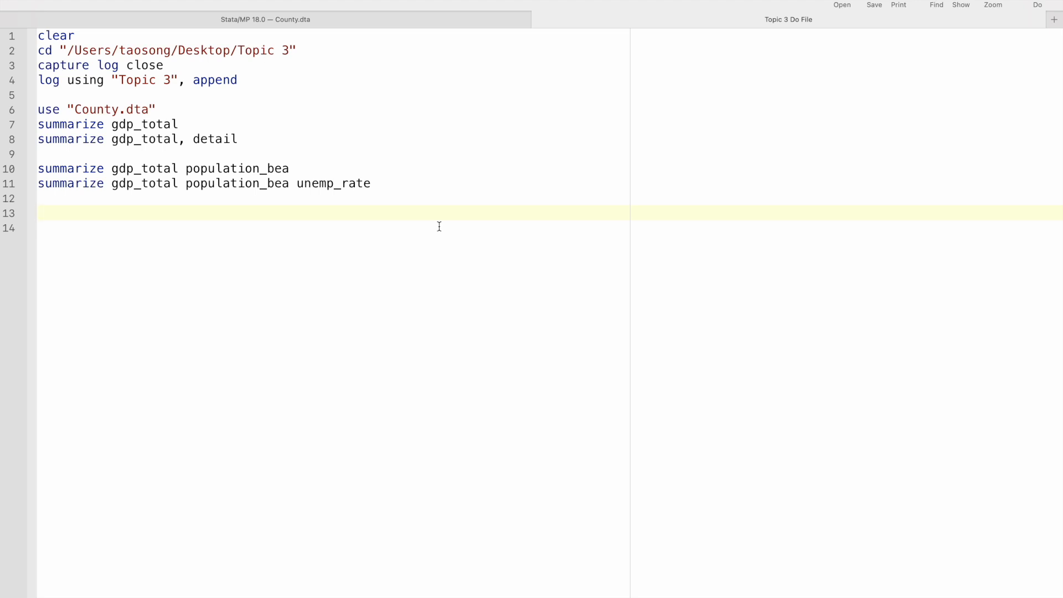
type("correlate")
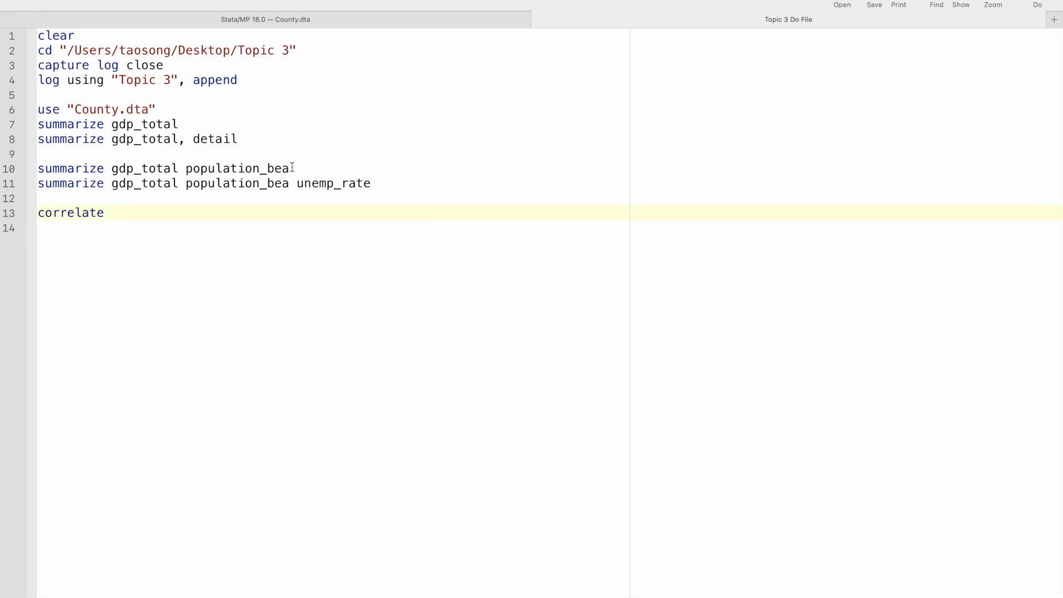
left_click_drag(290, 167, 112, 168)
key("super+c")
left_click(115, 213)
key("super+v")
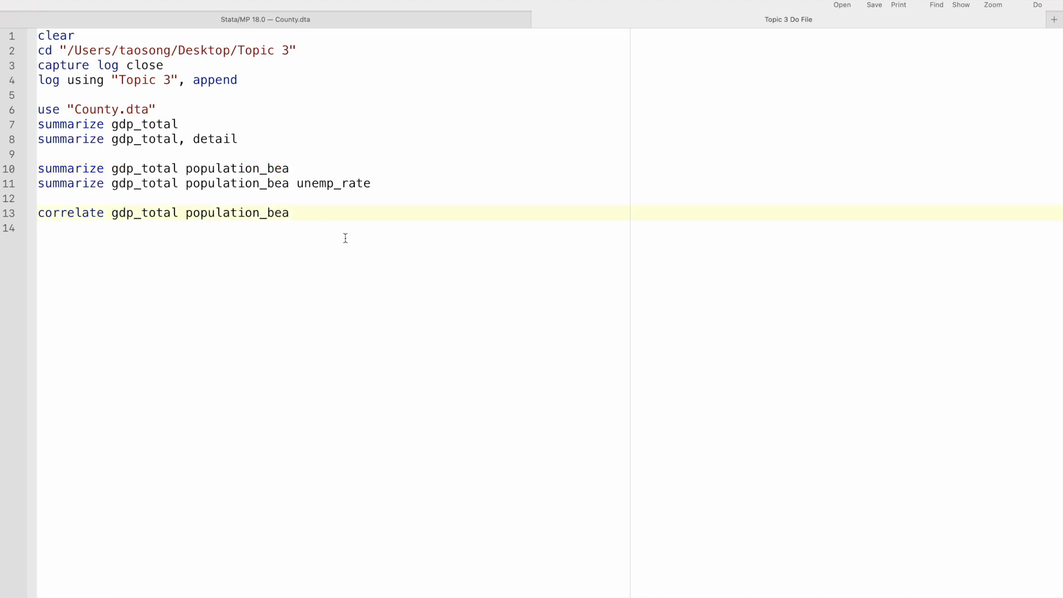
key("Return")
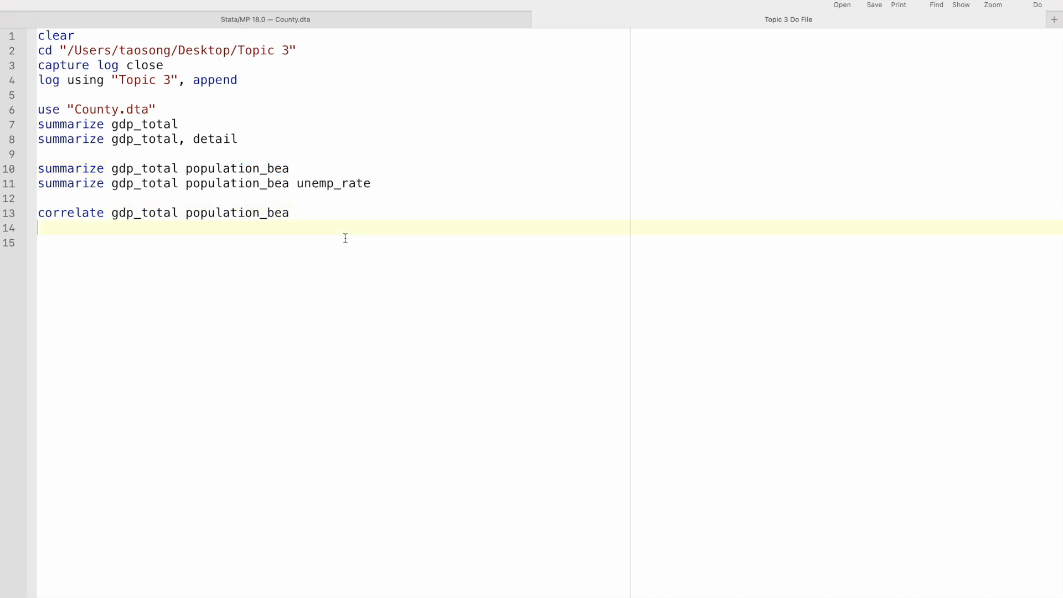
left_click(487, 19)
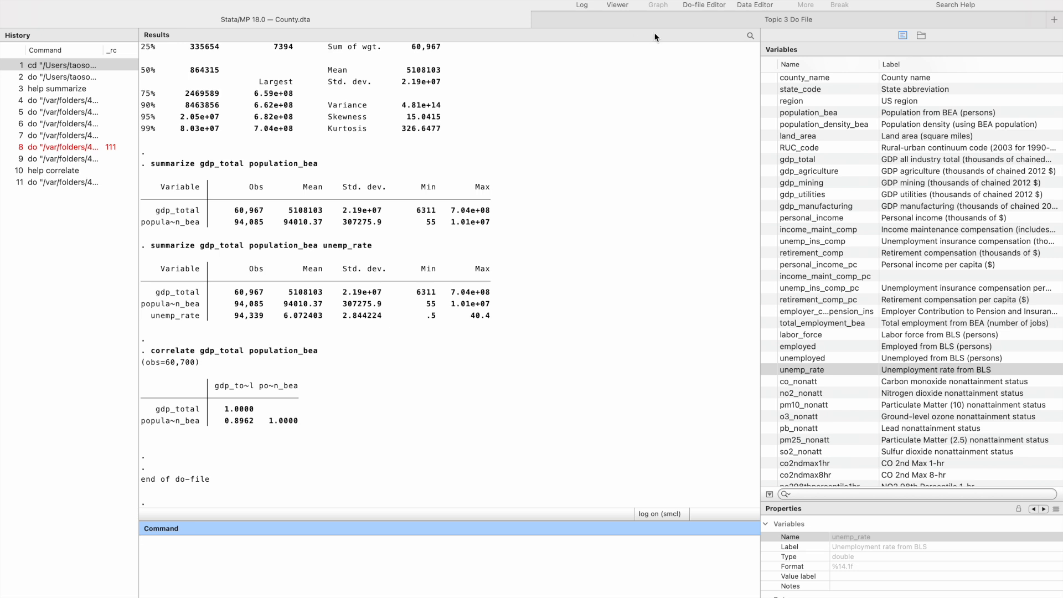
Add correlate gdp_total population_bea unemp_rate on line 14 of the do-file and execute only that line.
left_click(697, 19)
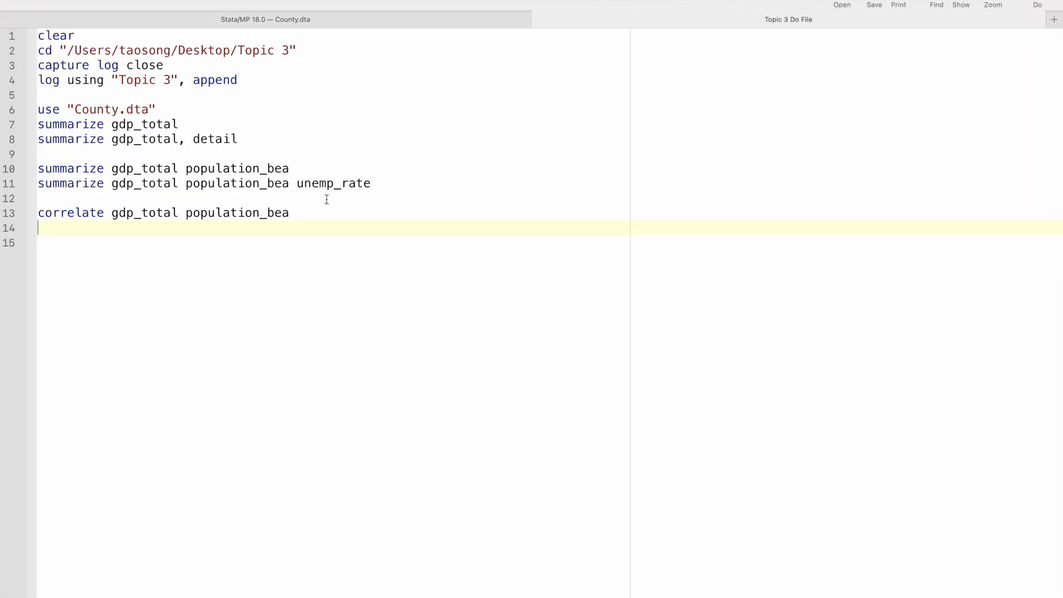
type("correlate")
left_click_drag(379, 184, 111, 184)
left_click(116, 233)
key("super+v")
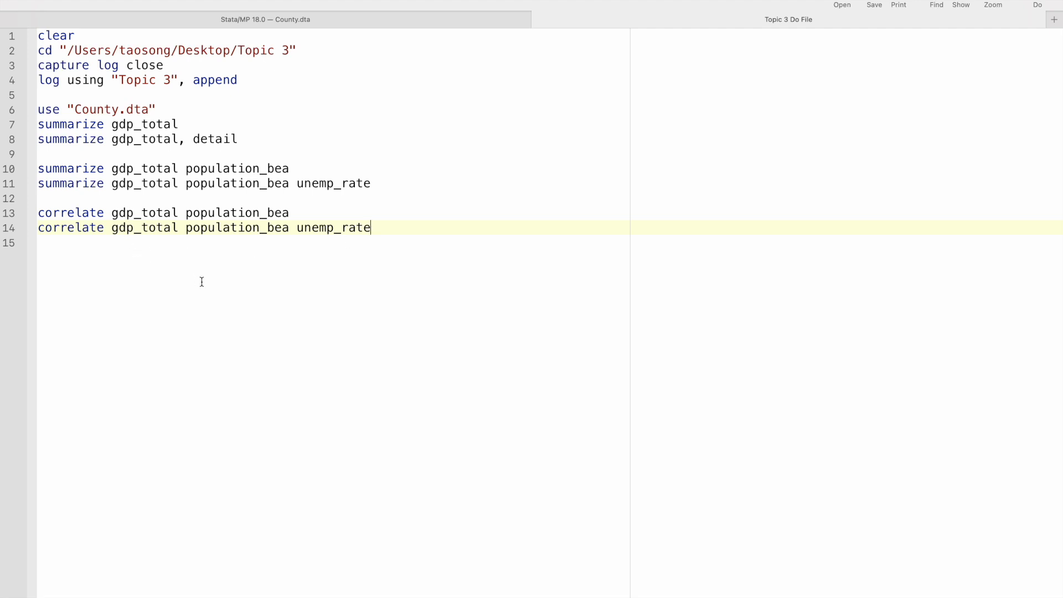
left_click(2, 233)
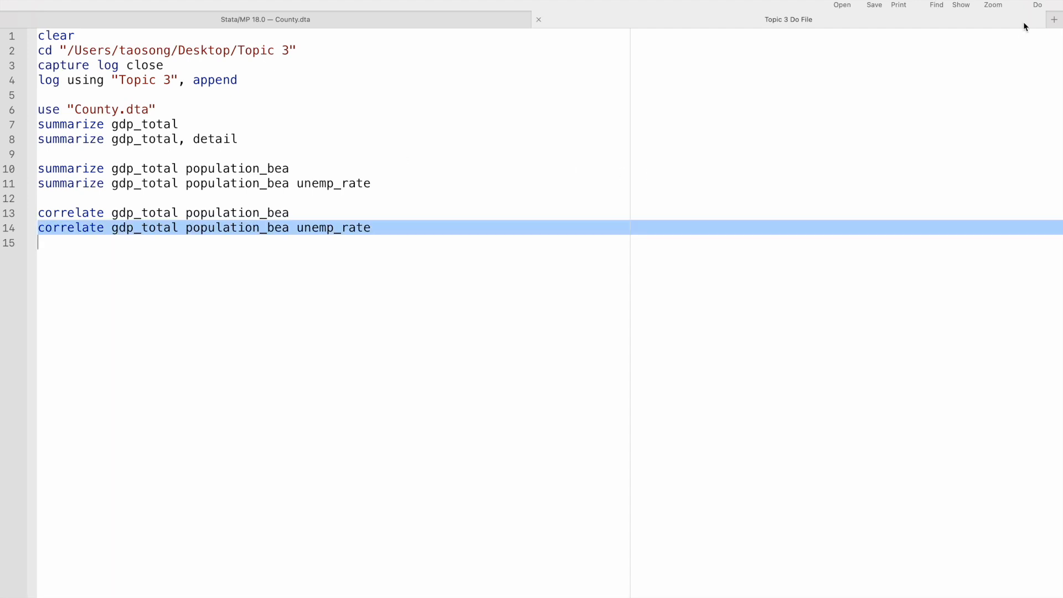
left_click(1035, 3)
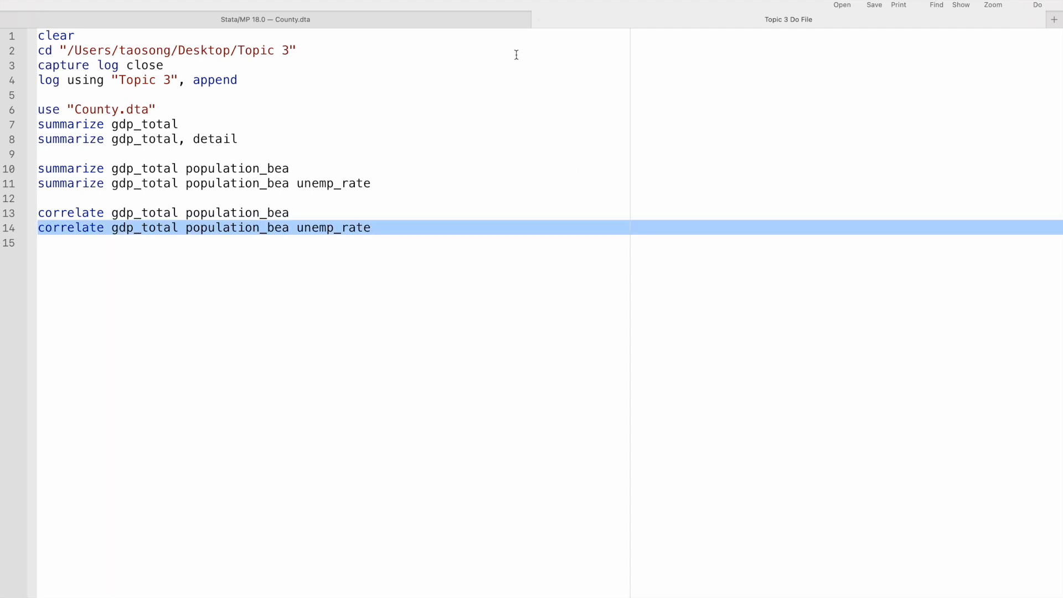
View the three-variable correlation matrix, and add correlate gdp_total population_bea unemp_rate, c on line 15 of the do-file.
left_click(476, 20)
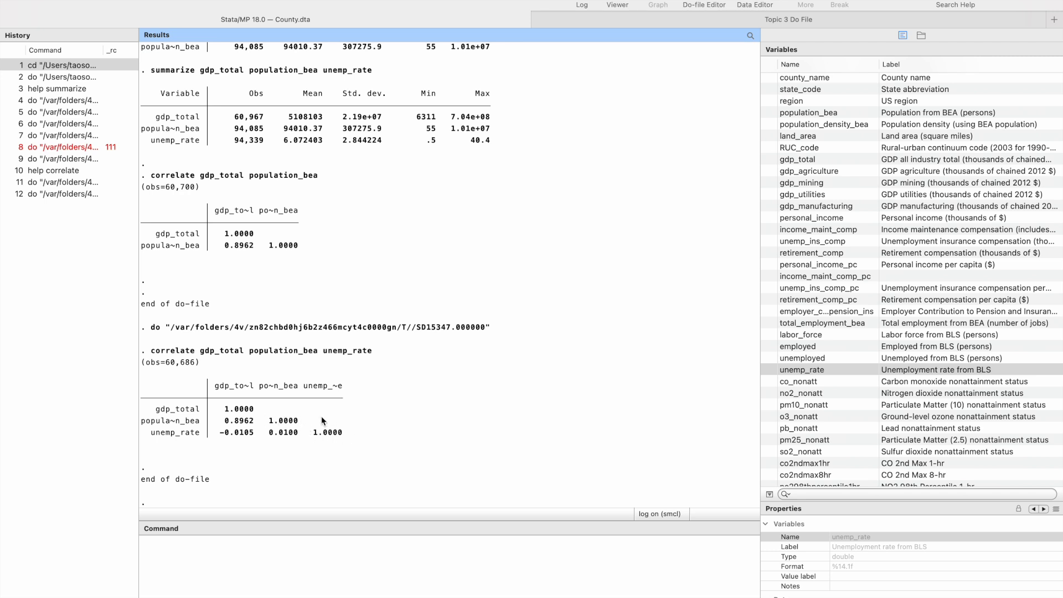
left_click(579, 20)
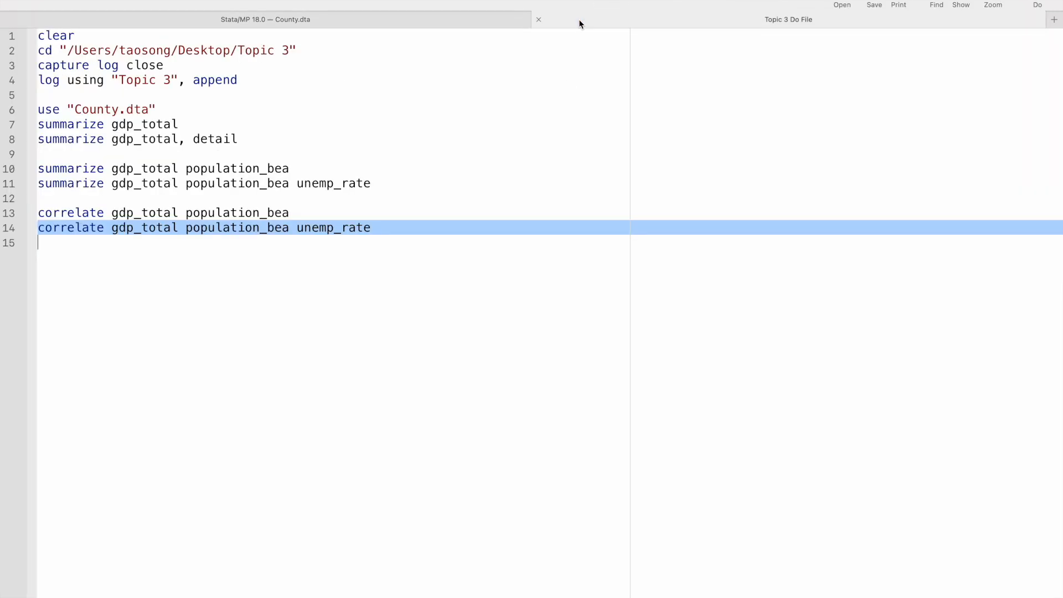
left_click(420, 225)
key("Return")
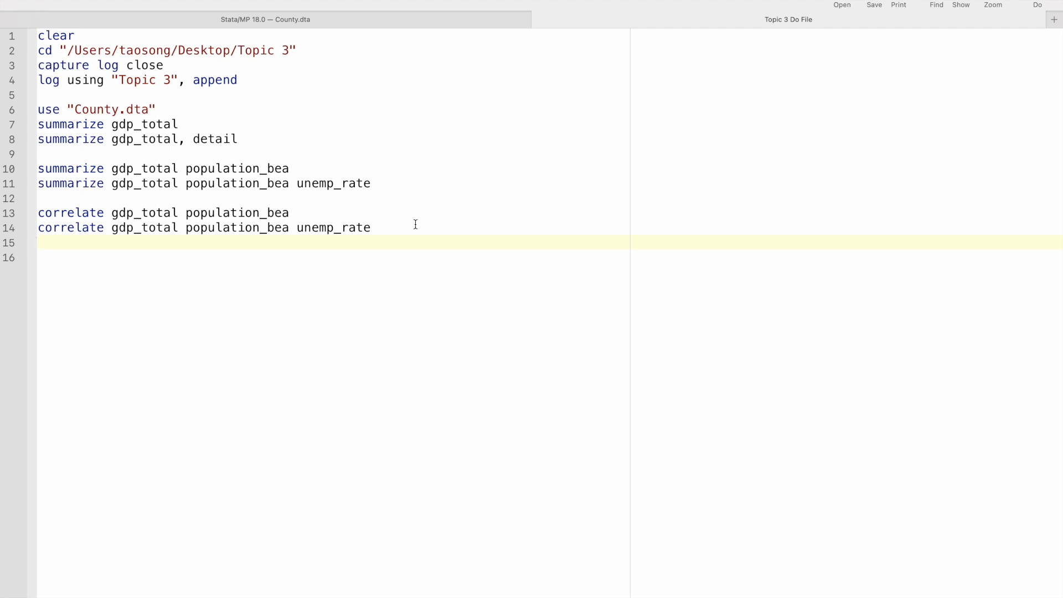
left_click(8, 231)
left_click(50, 241)
key("super+v")
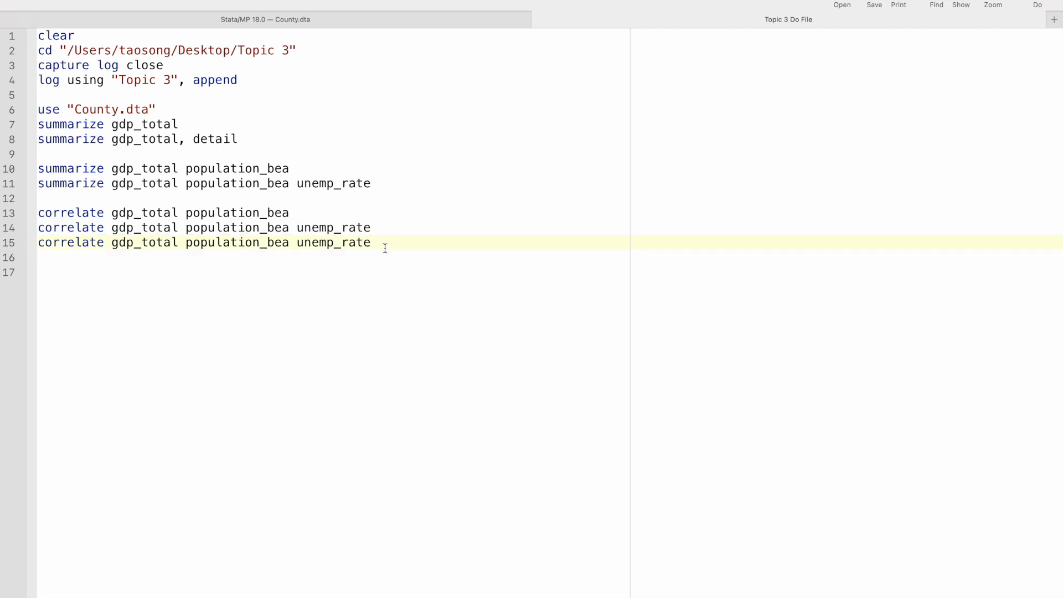
type(", c")
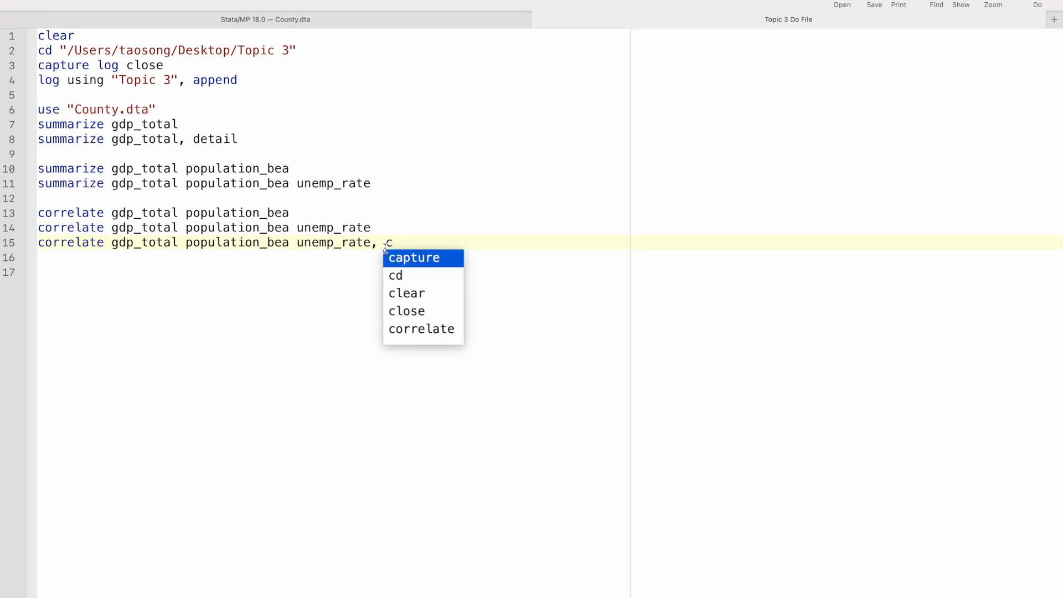
left_click(569, 241)
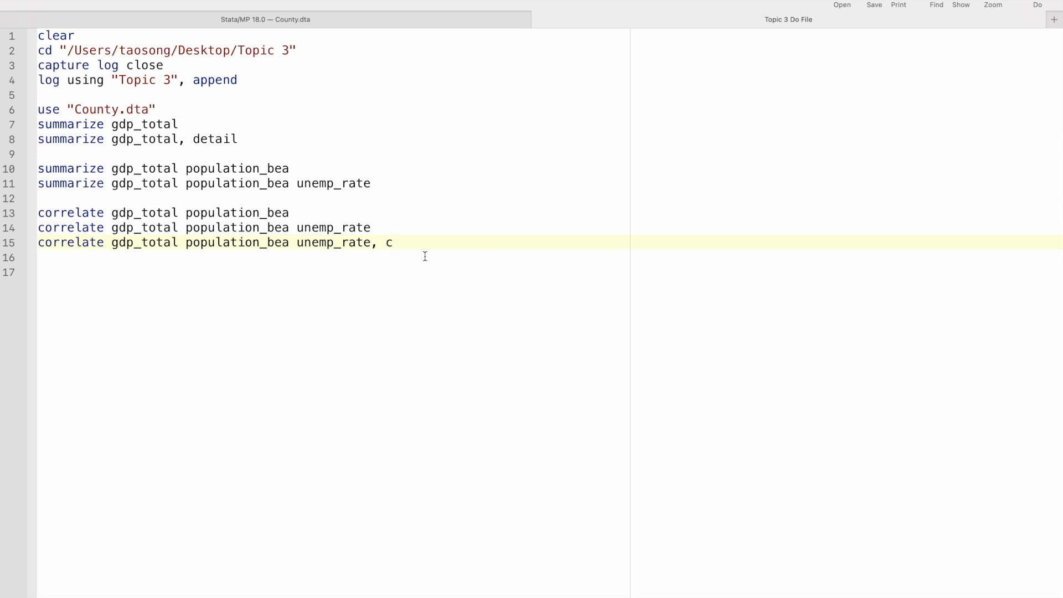
Execute only line 15 of the do-file and compare the covariance matrix with the detailed gdp_total summary in the results.
left_click(14, 245)
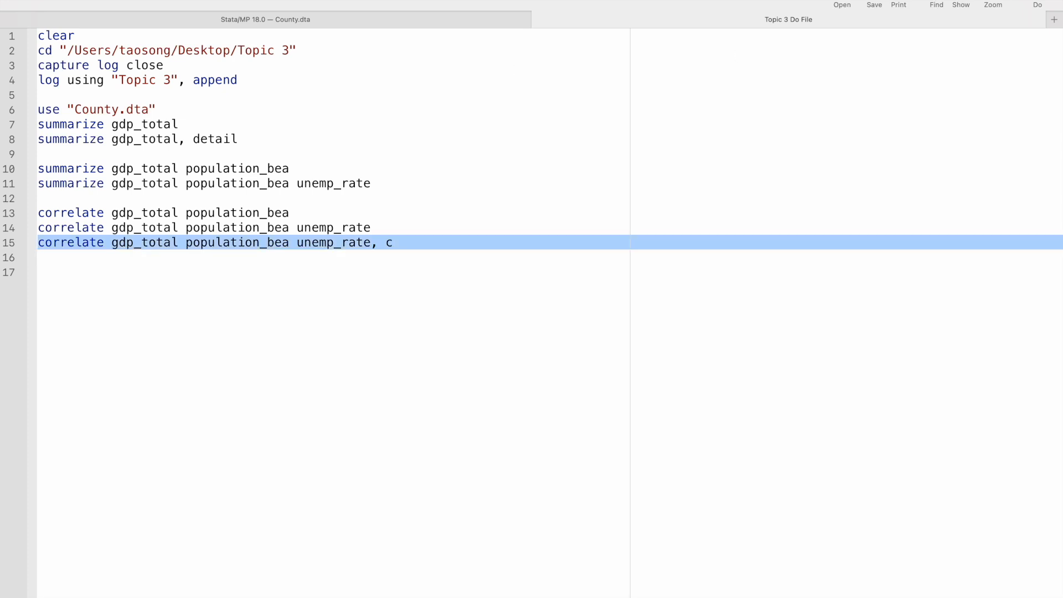
left_click(1038, 5)
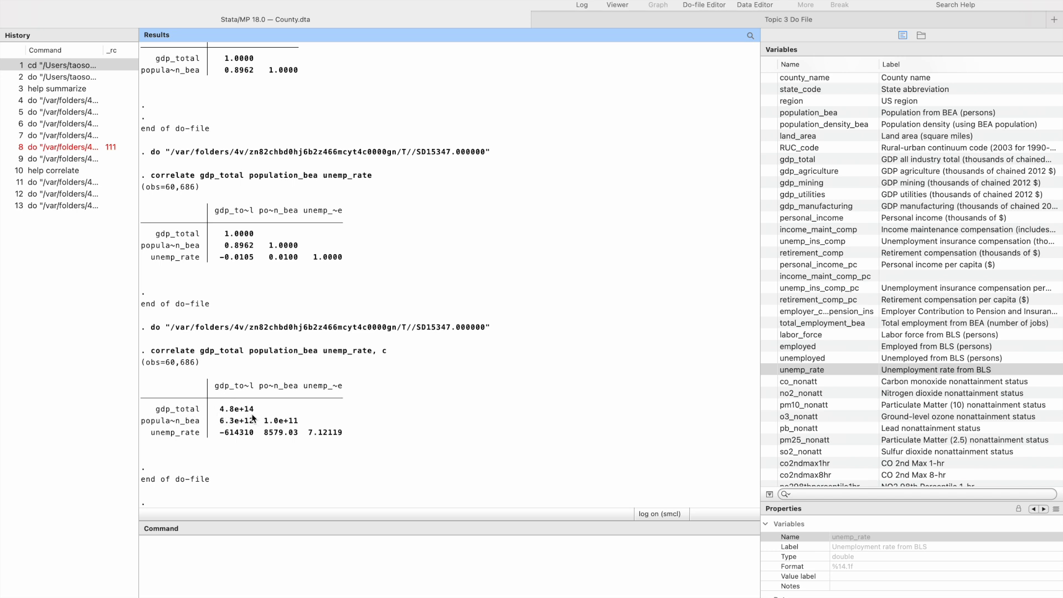
scroll(253, 418, "up", 15)
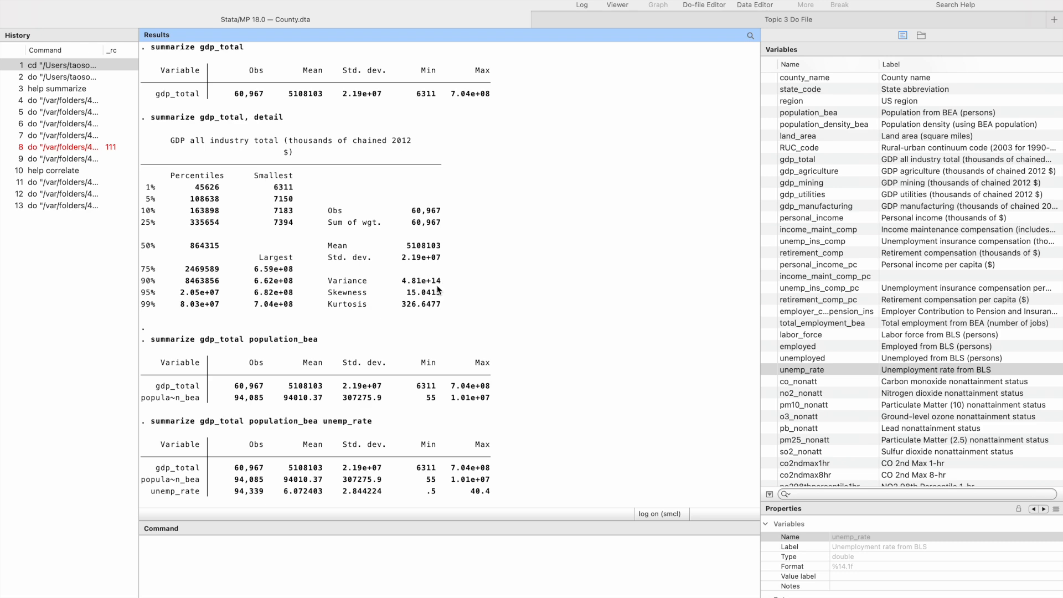
scroll(437, 288, "down", 15)
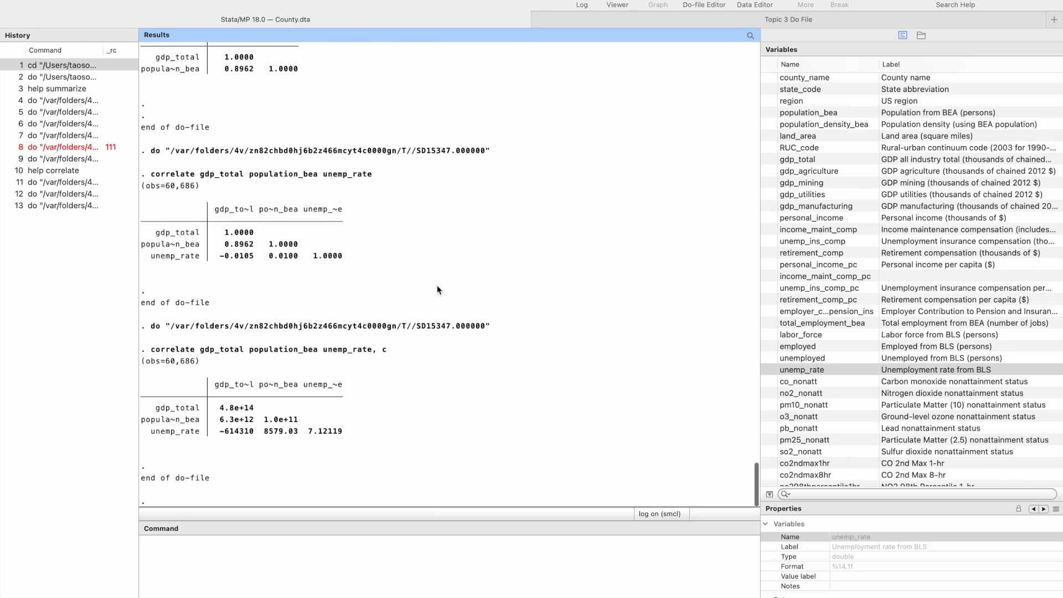
left_click(680, 21)
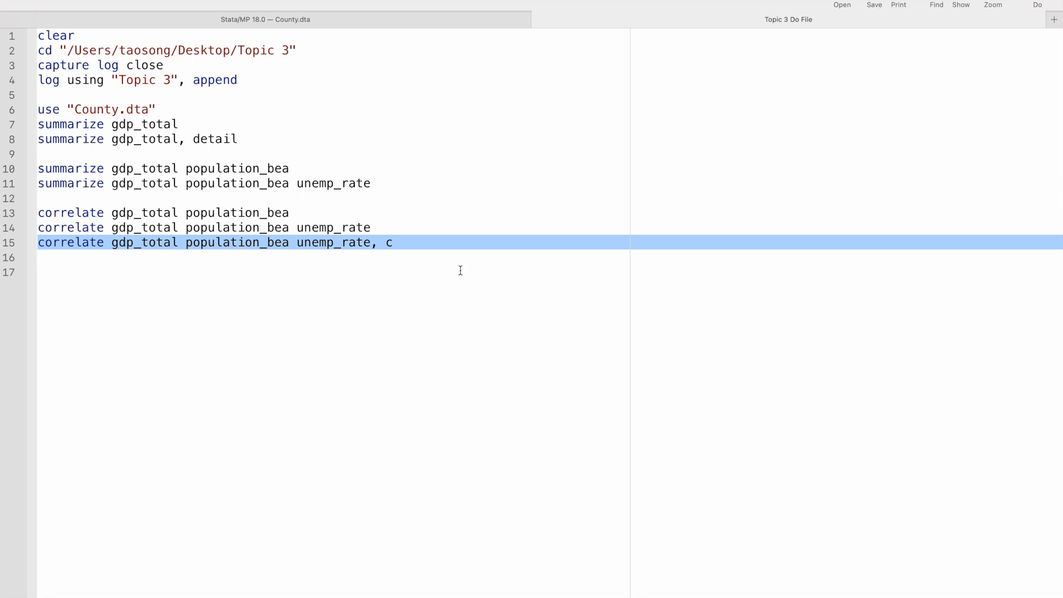
key("BackSpace")
key("super+z")
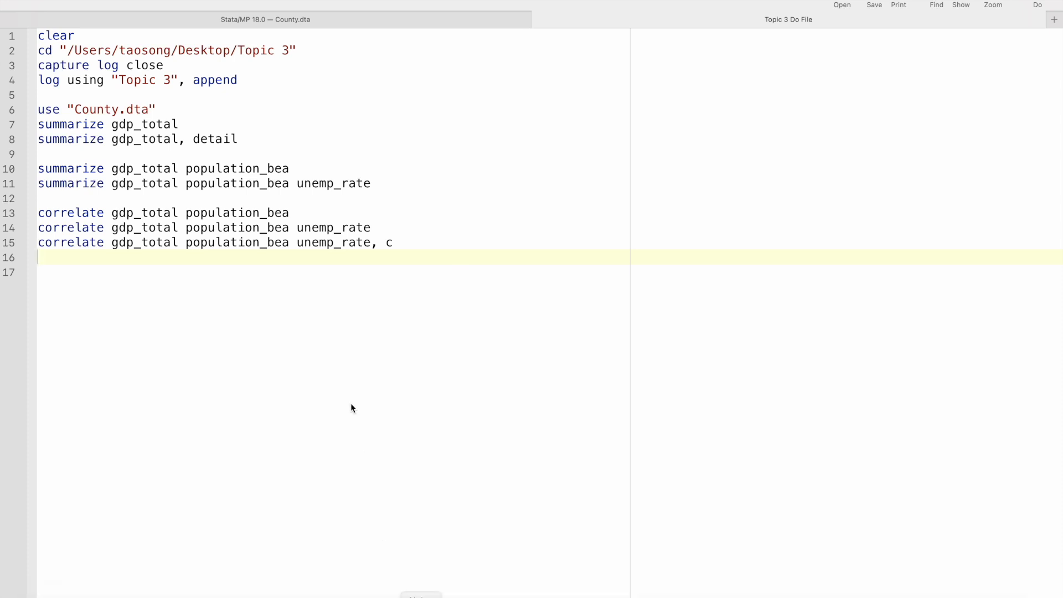
Open Topic 3 Practice Set.docx from the Topic 3 folder in Finder and read through both parts of the assignment.
mouse_move(138, 596)
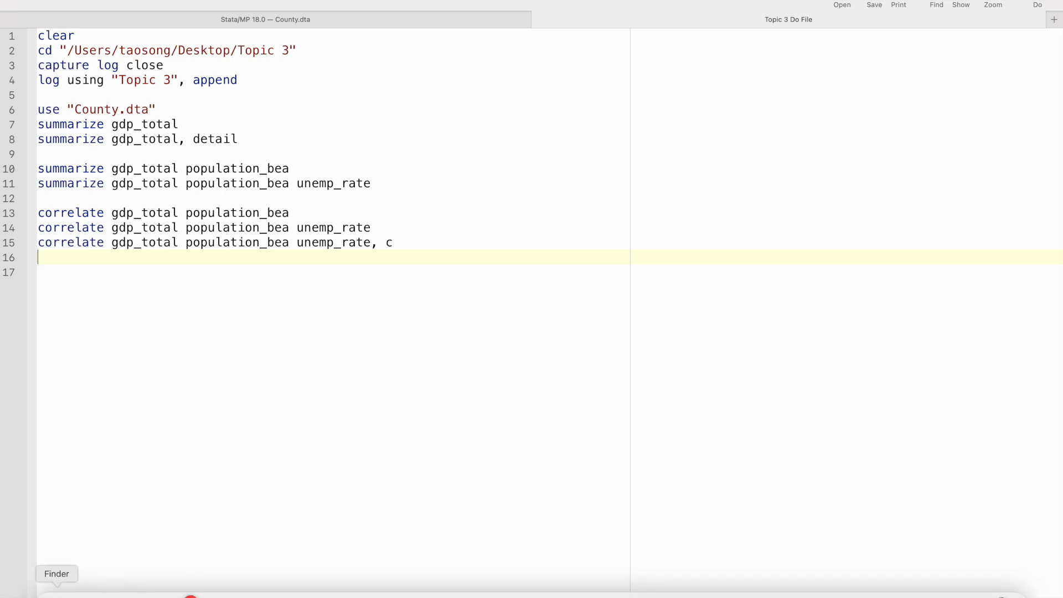
left_click(57, 594)
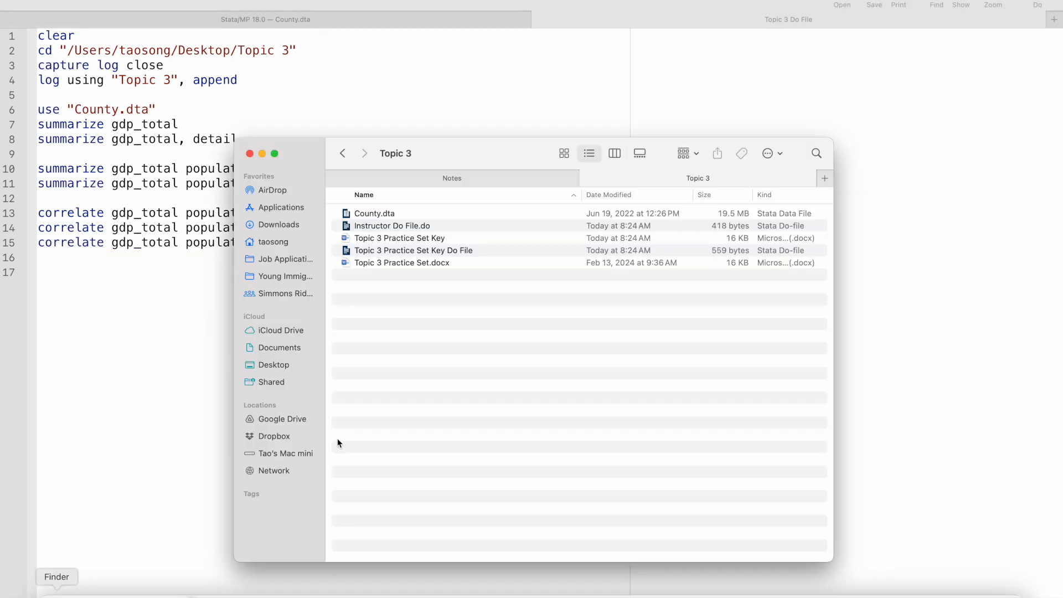
left_click(436, 263)
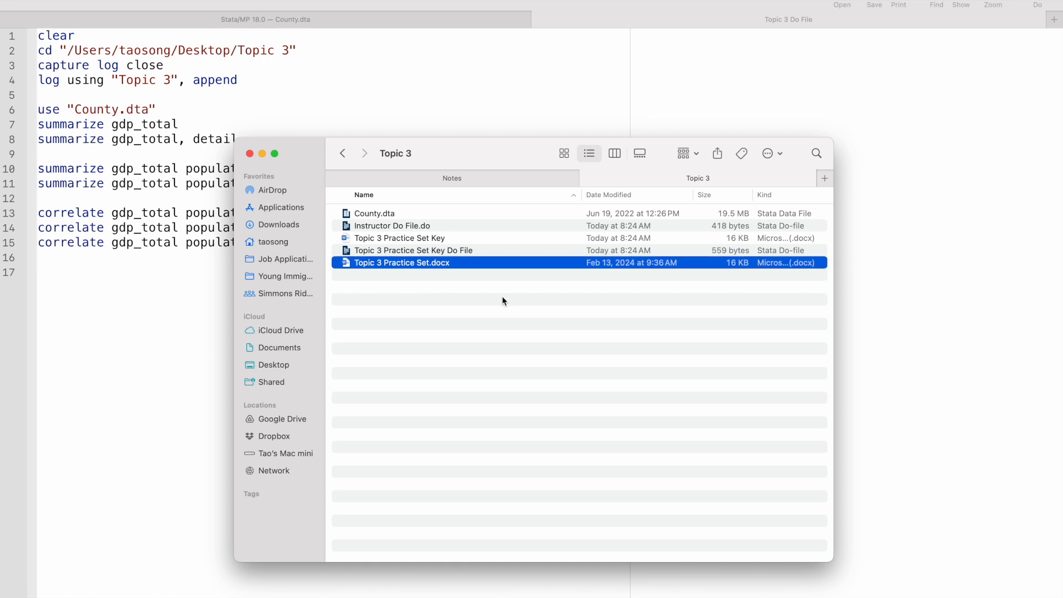
double_click(462, 264)
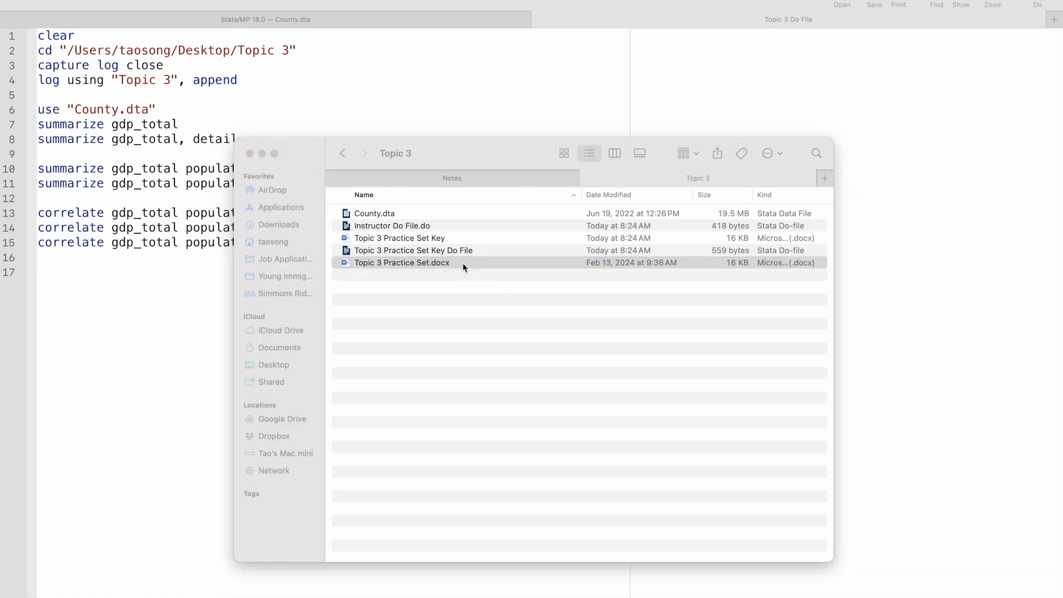
scroll(626, 391, "down", 3)
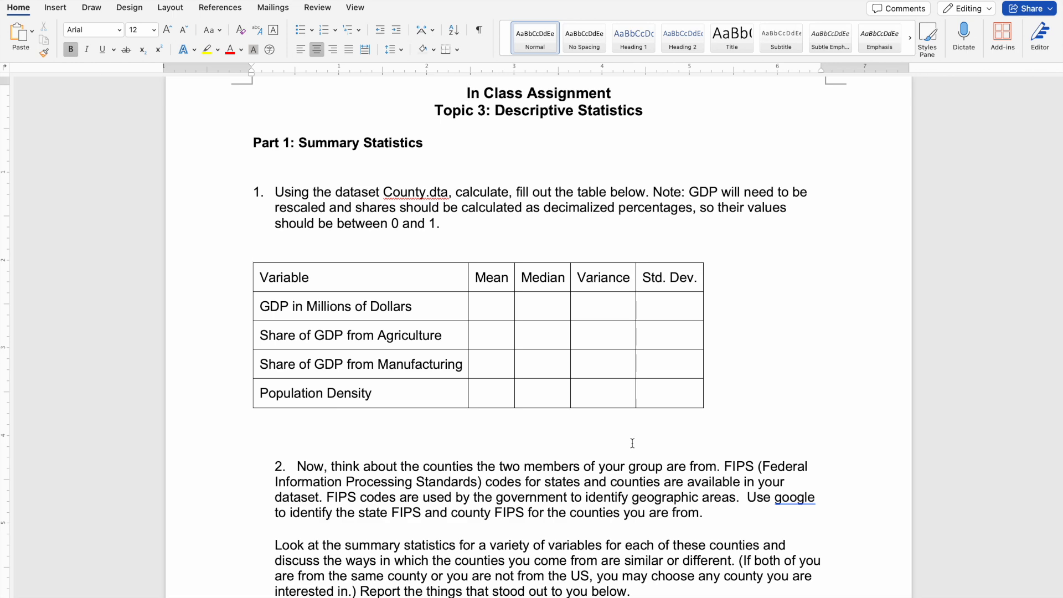
scroll(632, 443, "down", 10)
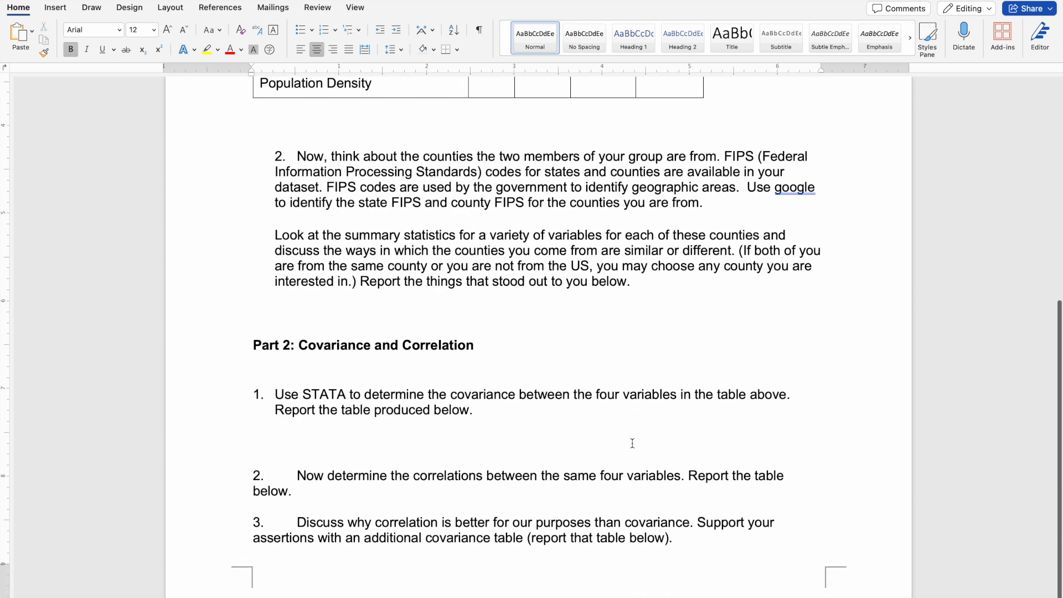
Open the Topic 3 Practice Set Key document from the Topic 3 folder and view its completed summary statistics table.
left_click(57, 591)
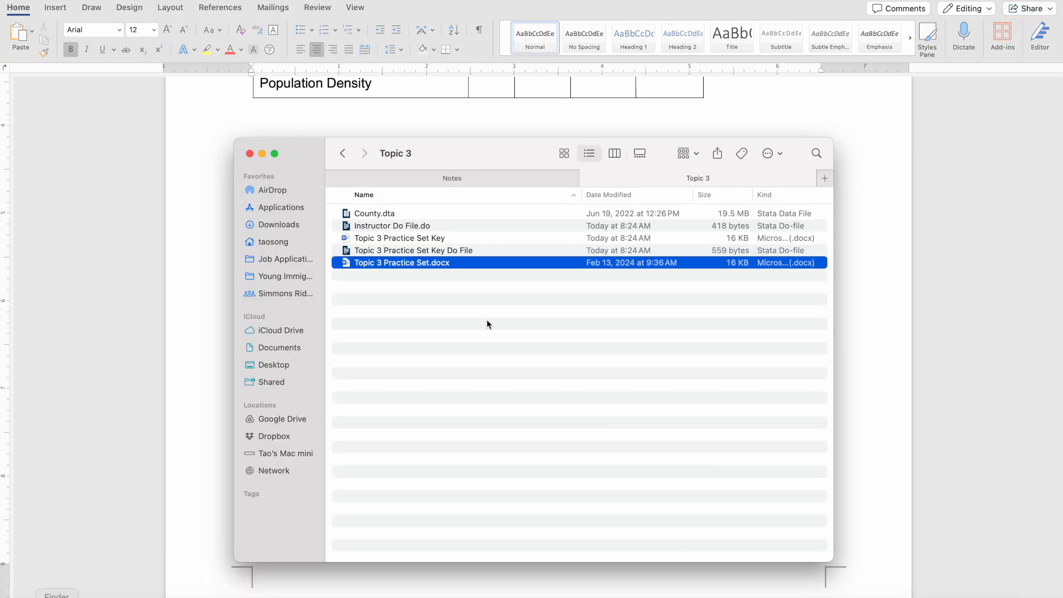
left_click(453, 252)
left_click(436, 241)
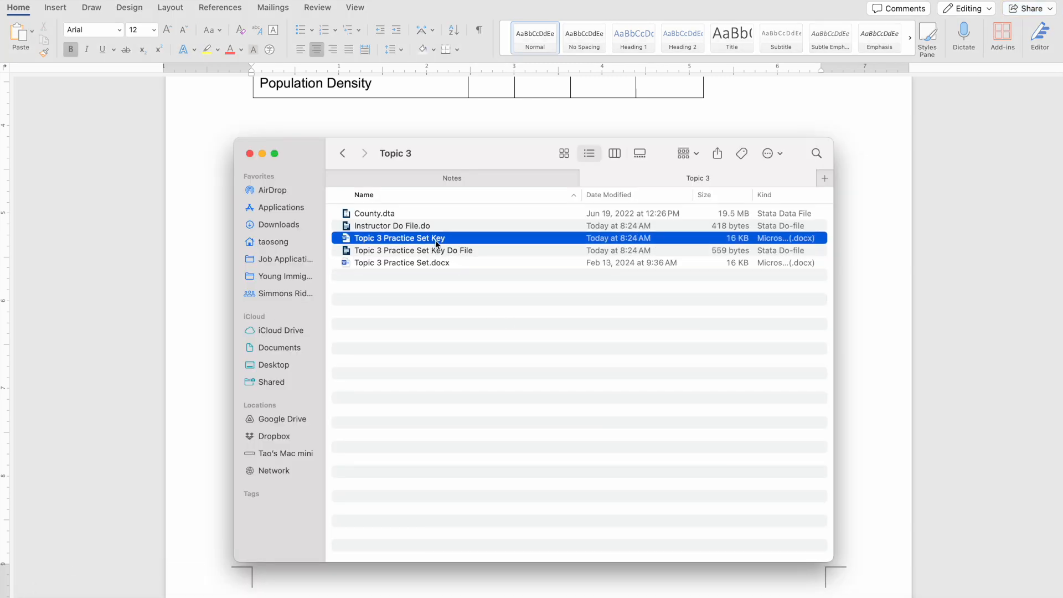
double_click(436, 241)
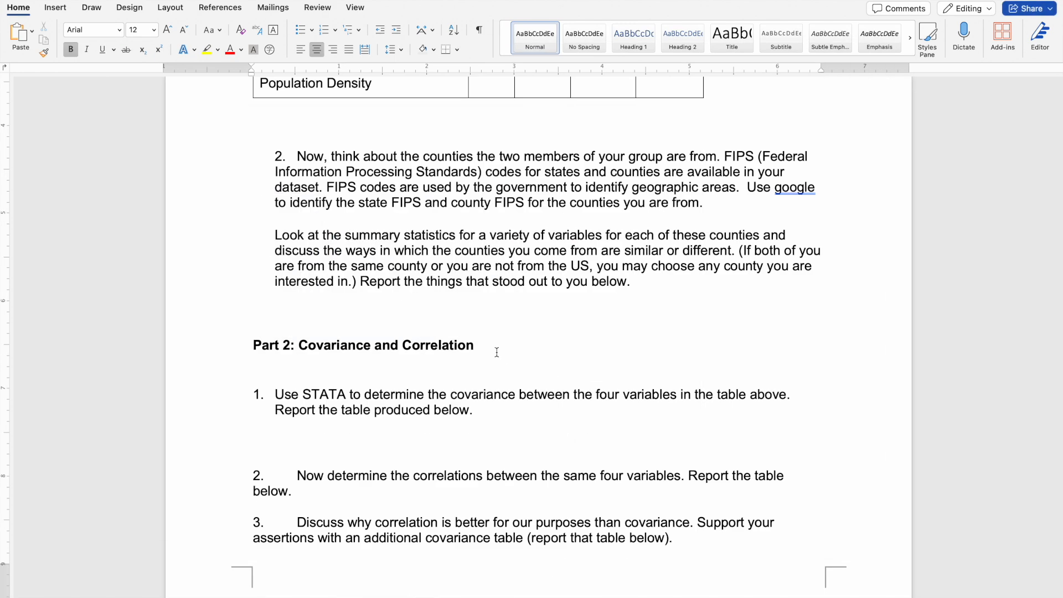
Open Topic 3 Practice Set Key Do File, allowing StataMP to access Google Drive files, view its commands and close it.
left_click(57, 591)
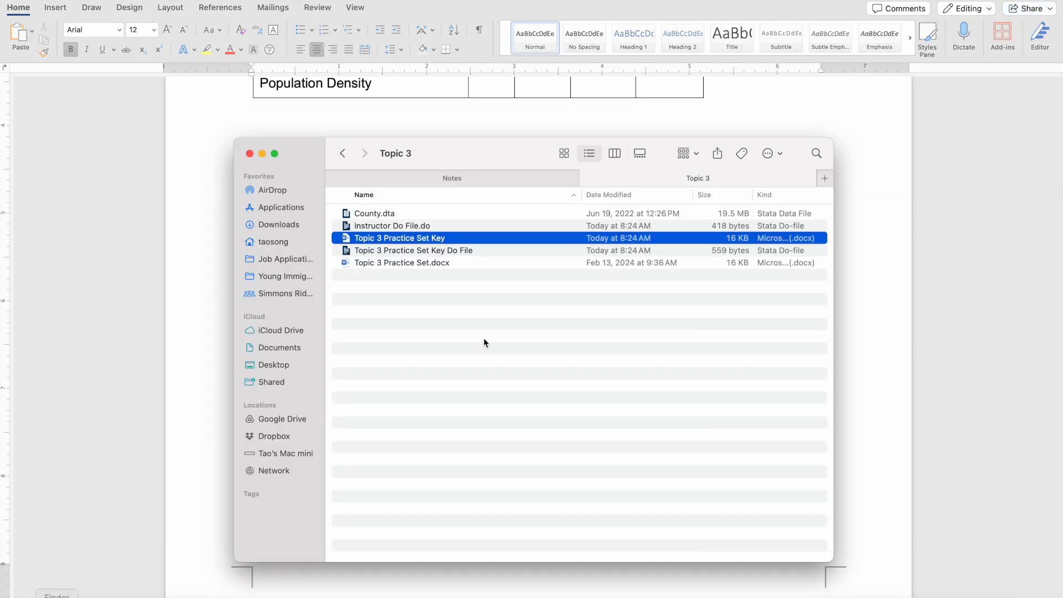
double_click(444, 251)
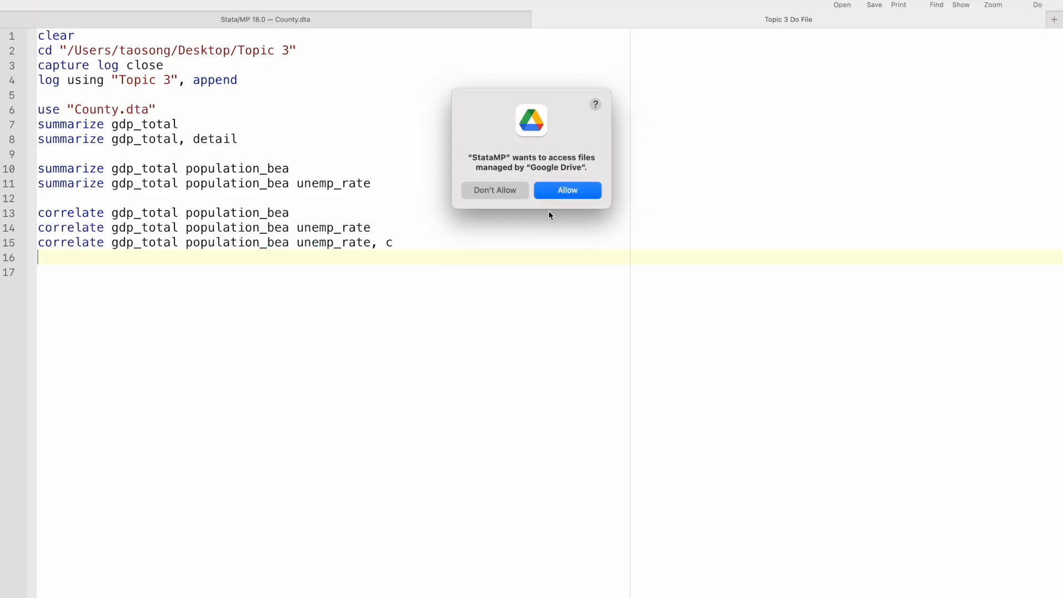
left_click(563, 191)
left_click(494, 326)
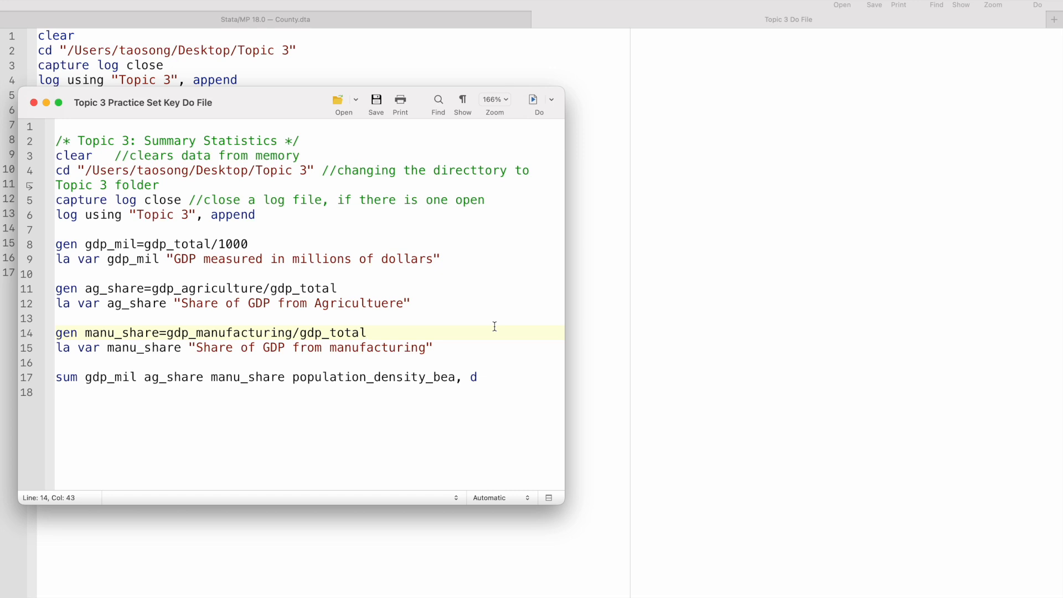
key("super+w")
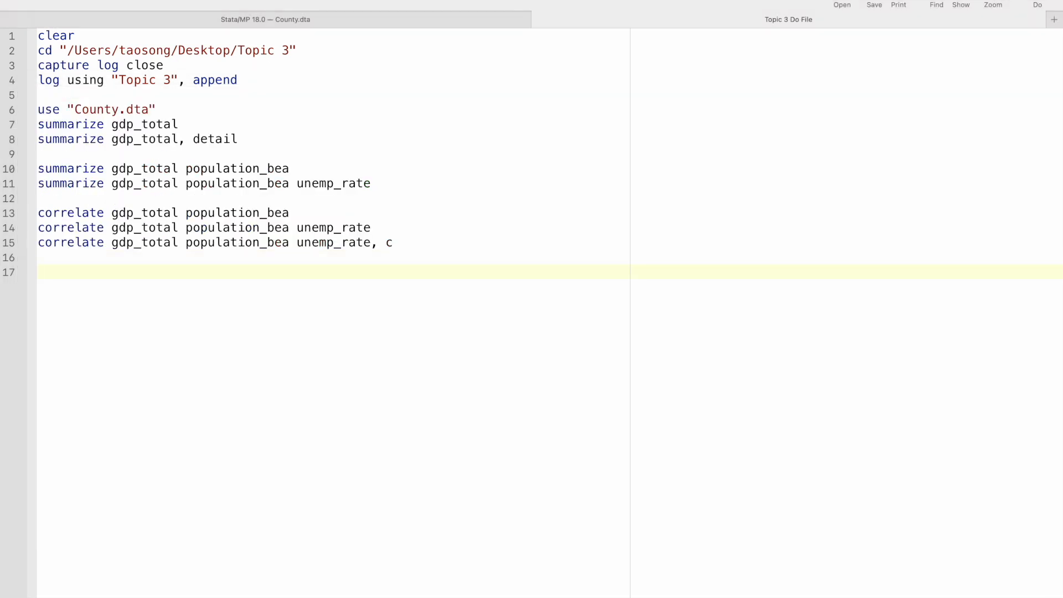
Bring back Topic 3 Practice Set.docx and examine the GDP, agriculture share and manufacturing share rows of the Part 1 table.
left_click(55, 584)
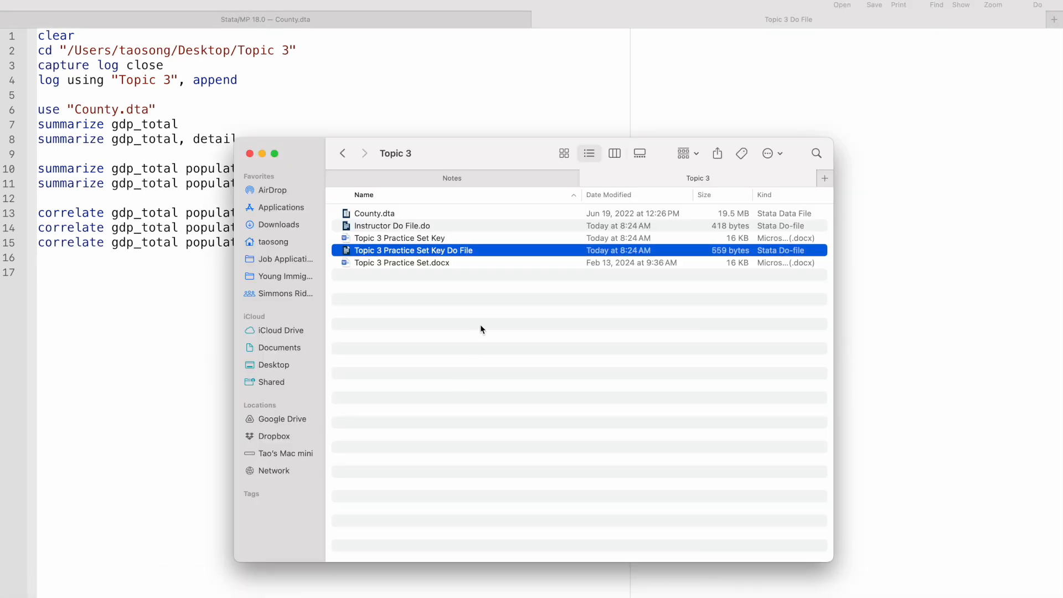
double_click(454, 263)
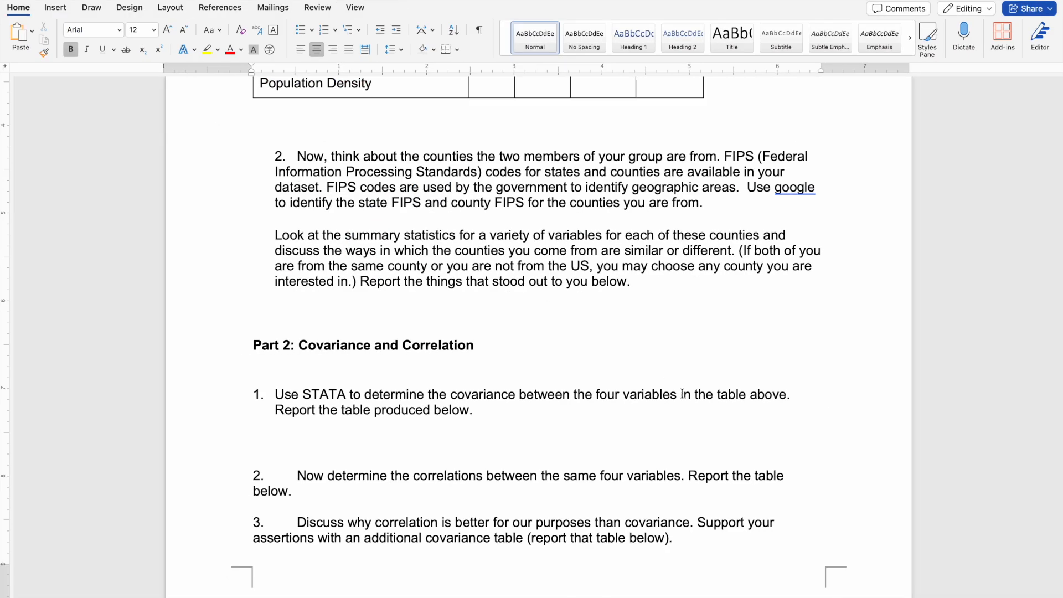
scroll(609, 360, "up", 10)
scroll(681, 394, "down", 2)
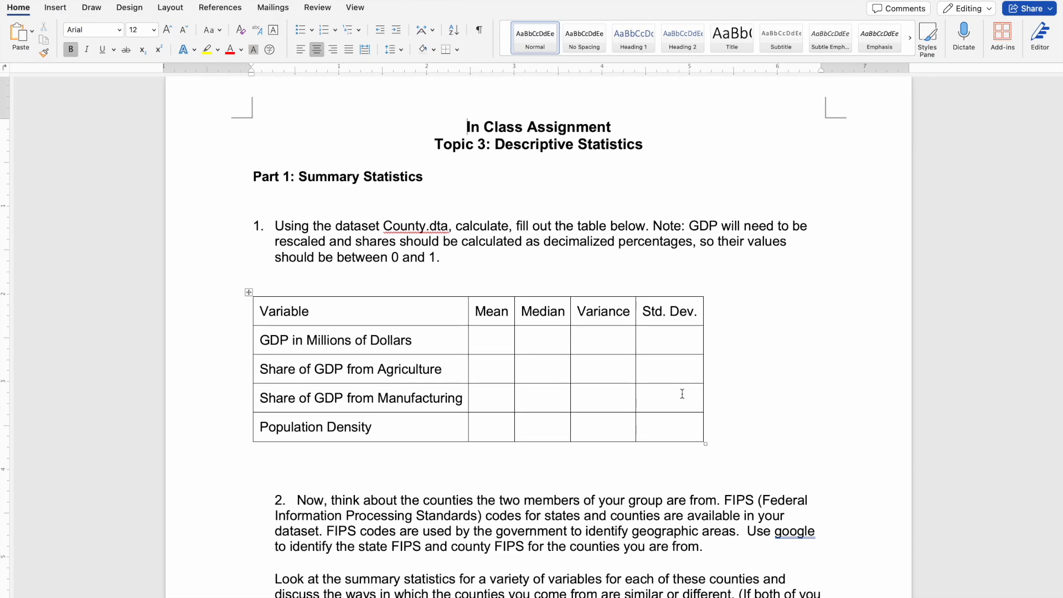
left_click(427, 339)
left_click(454, 368)
left_click(460, 396)
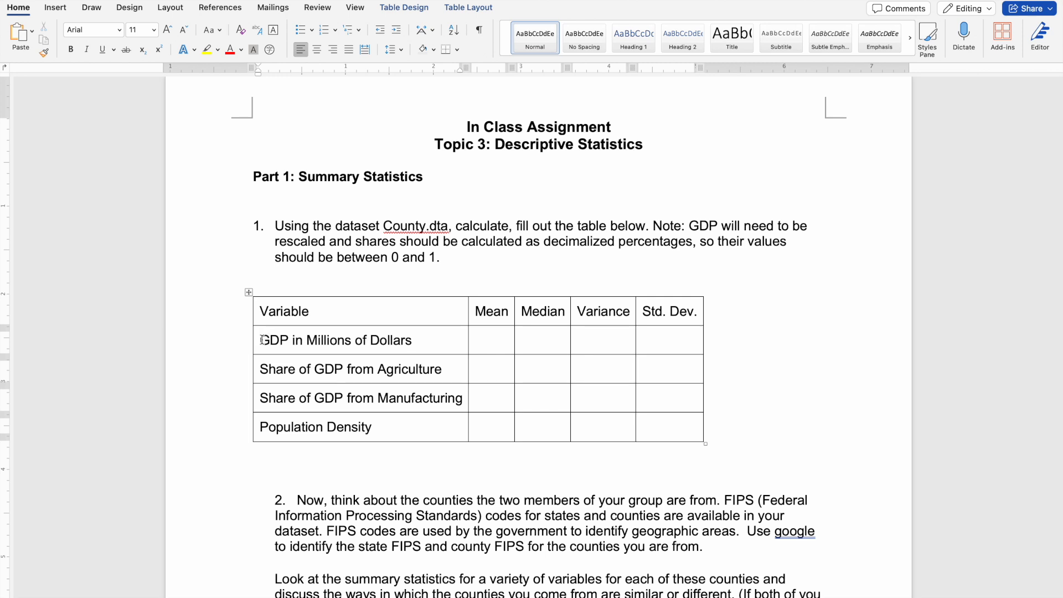
left_click_drag(260, 339, 393, 338)
left_click(400, 339)
Switch to Stata to inspect the label and units of gdp_total, and return to the practice set in Word.
left_click(582, 591)
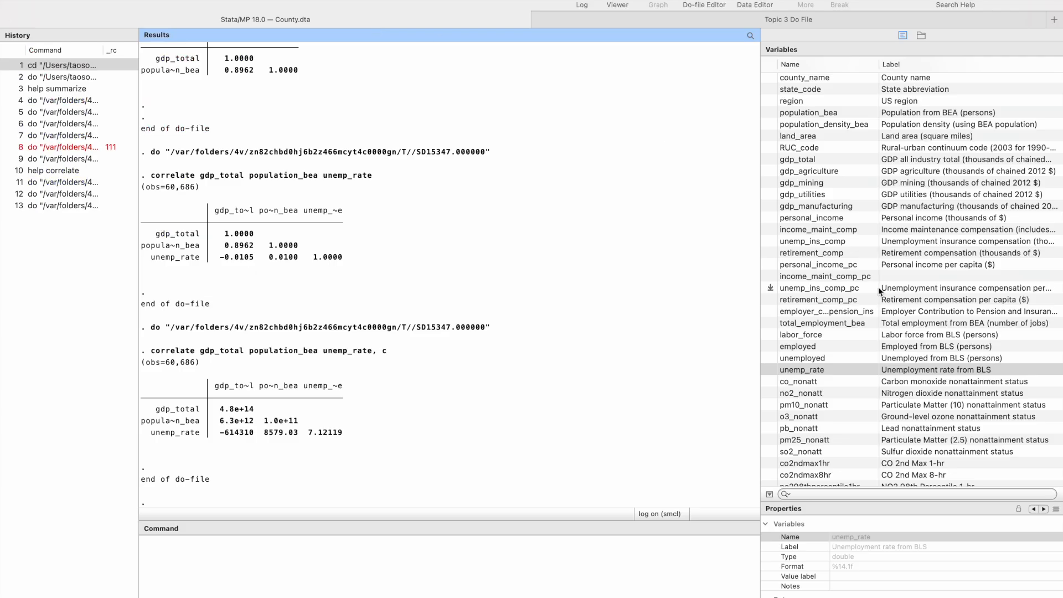
left_click(370, 22)
left_click(815, 159)
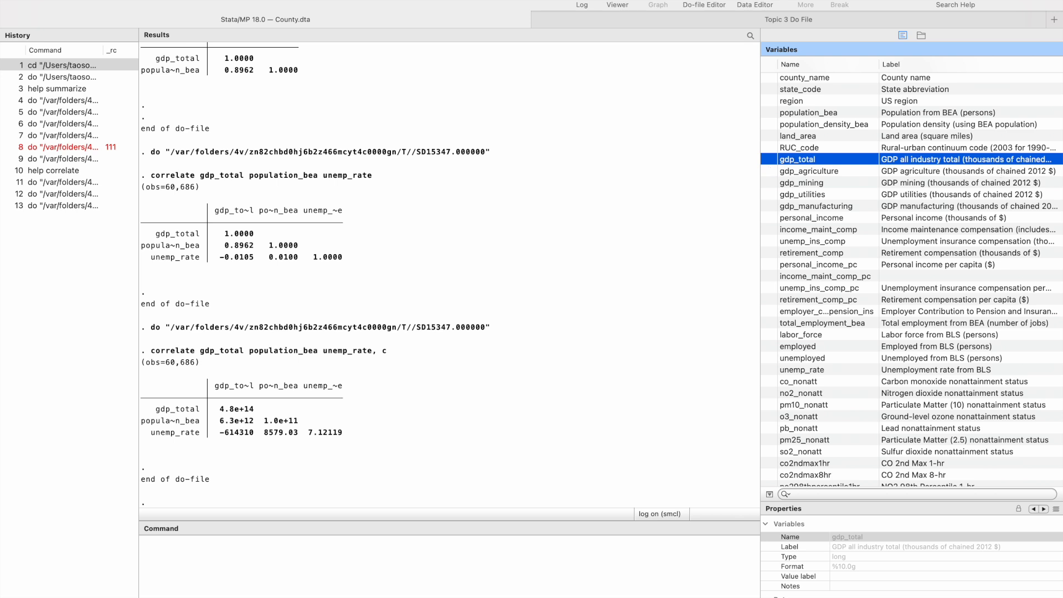
mouse_move(703, 596)
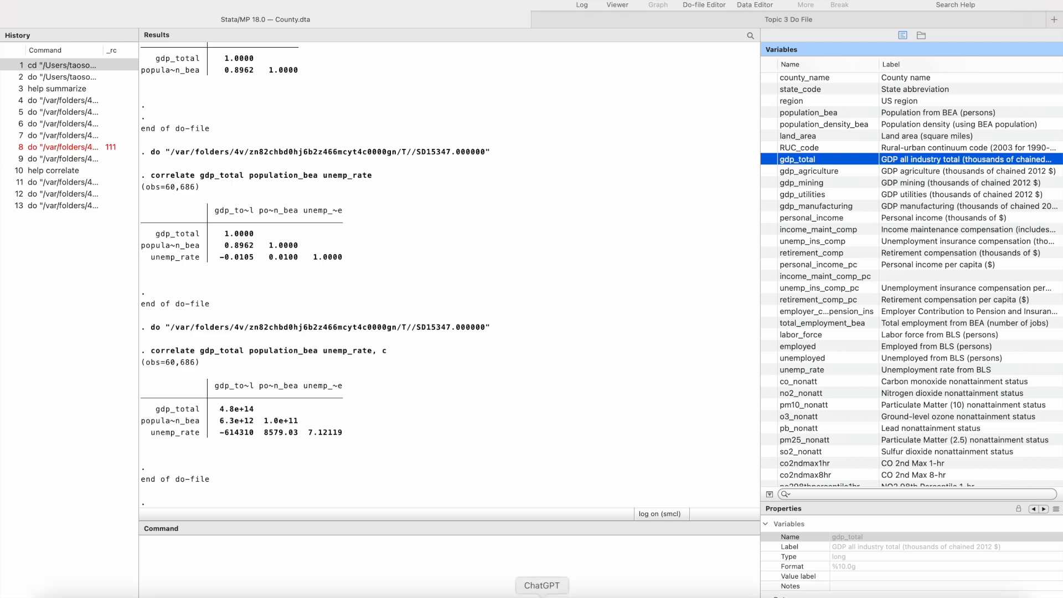
left_click(462, 591)
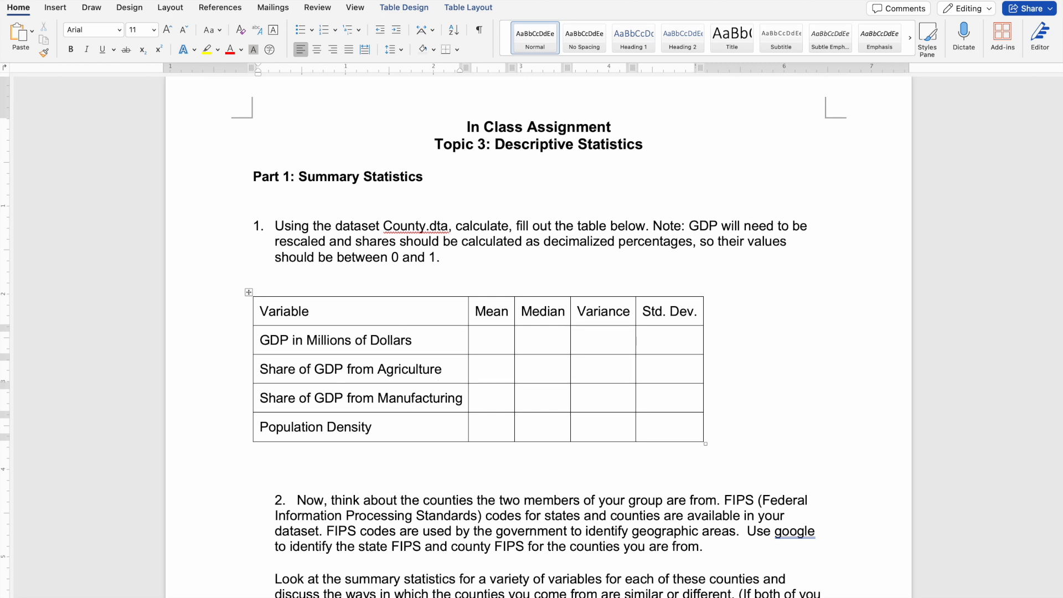
Switch to Stata and inspect the gdp_agriculture, gdp_manufacturing and gdp_total variables needed for the GDP share calculations.
mouse_move(541, 597)
left_click(583, 594)
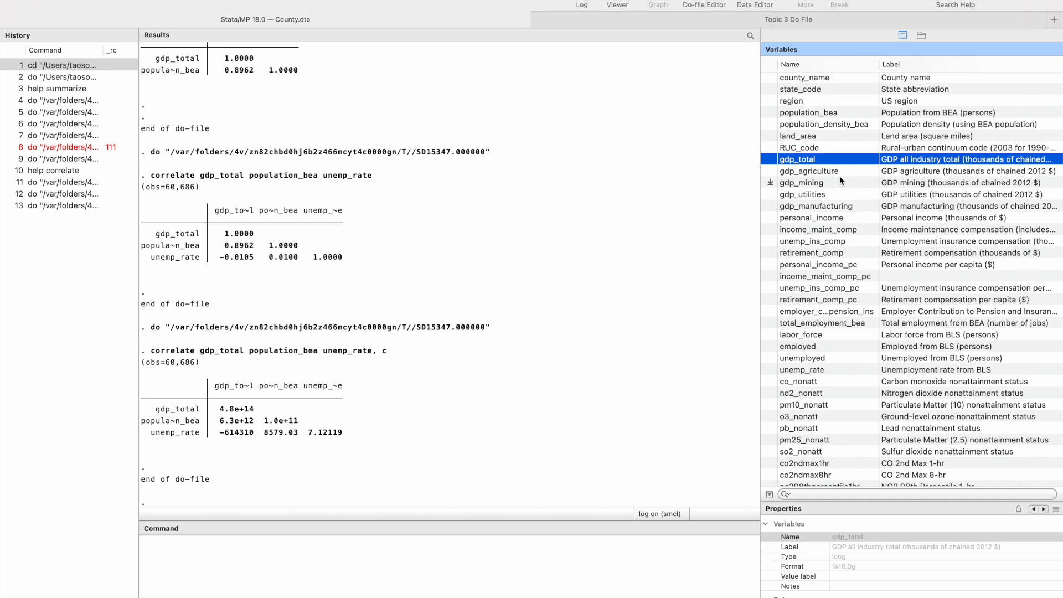
left_click(821, 172)
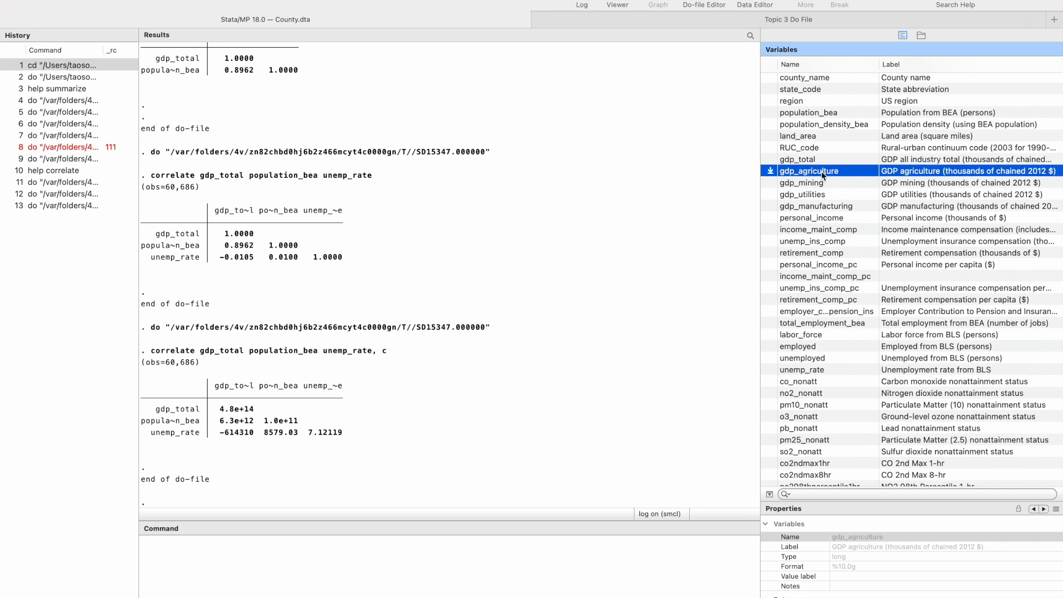
left_click(830, 206)
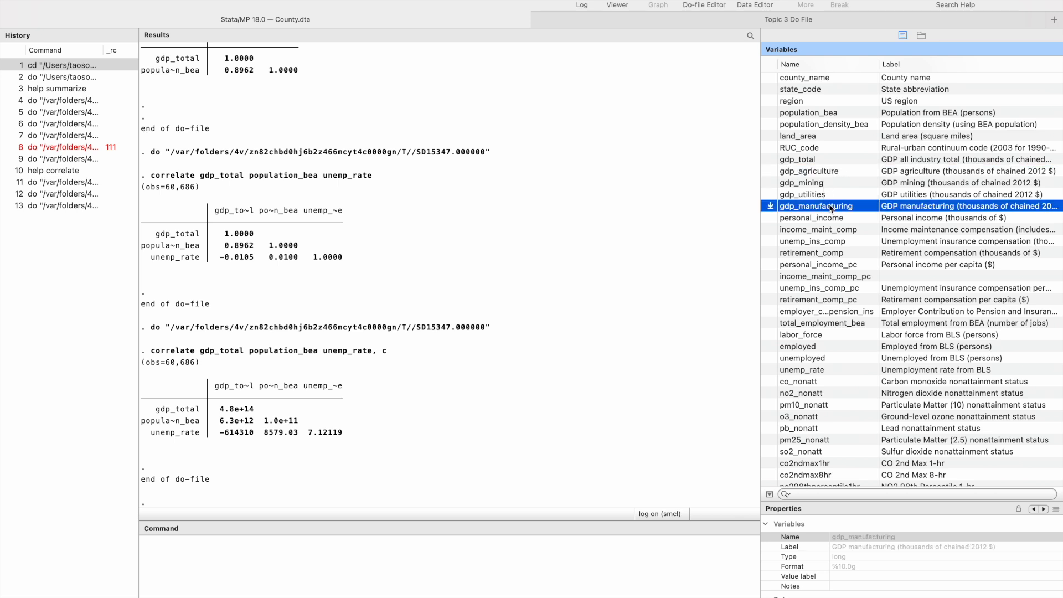
left_click(812, 159)
left_click(829, 172)
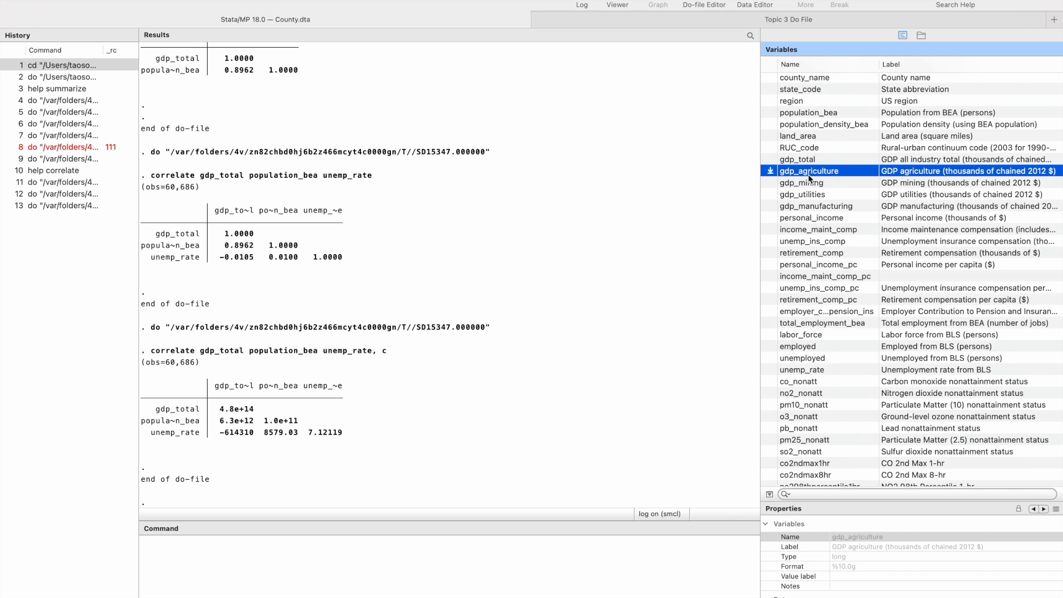
key("Up")
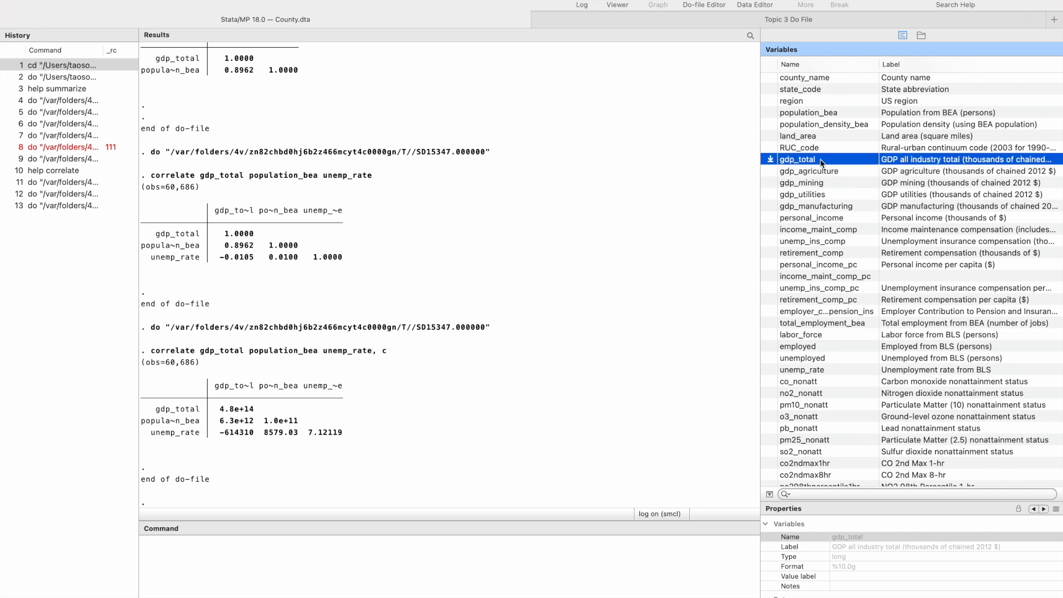